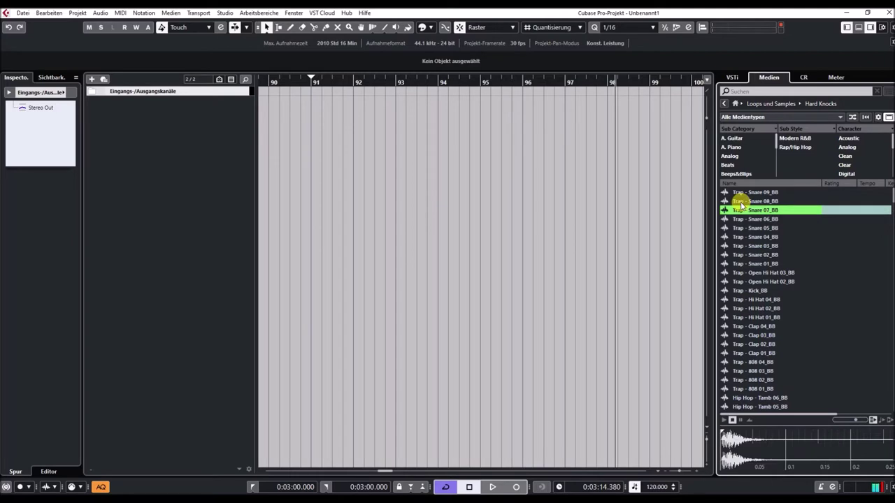
Audition the Trap one-shots in the Hard Knocks library in sequence, from the snares through the open hi-hats and kick to Hi Hat 02_BB.
key("Down")
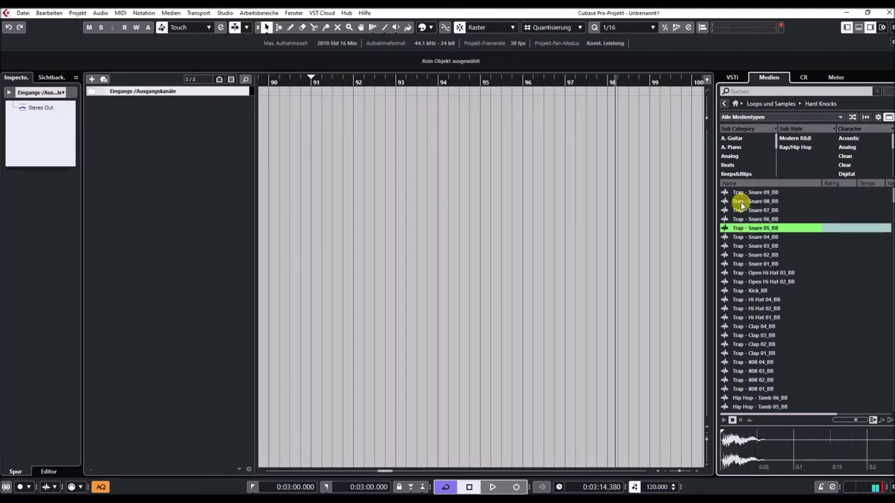
key("Down")
key("Down")
key("Down")
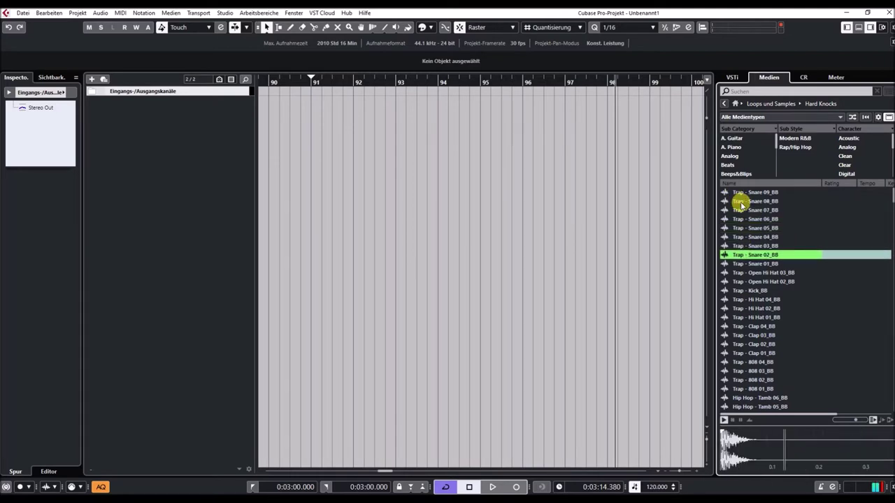
key("Down")
key("Down")
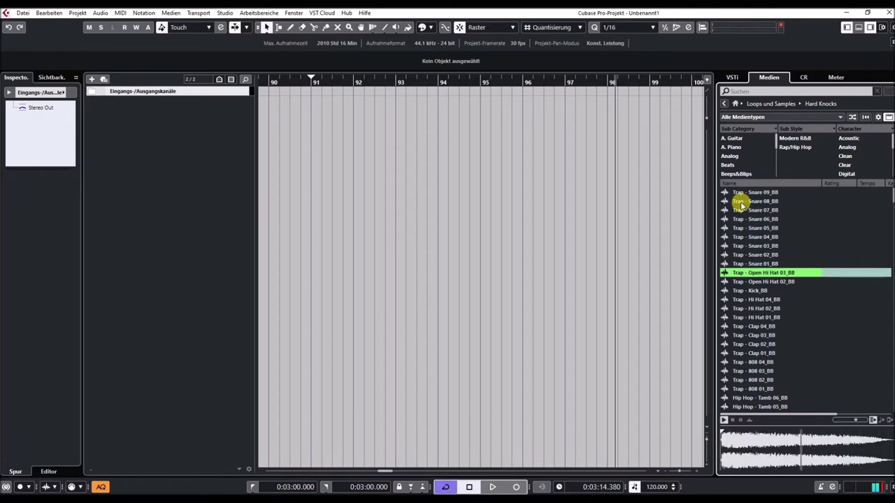
key("Down")
key("Down")
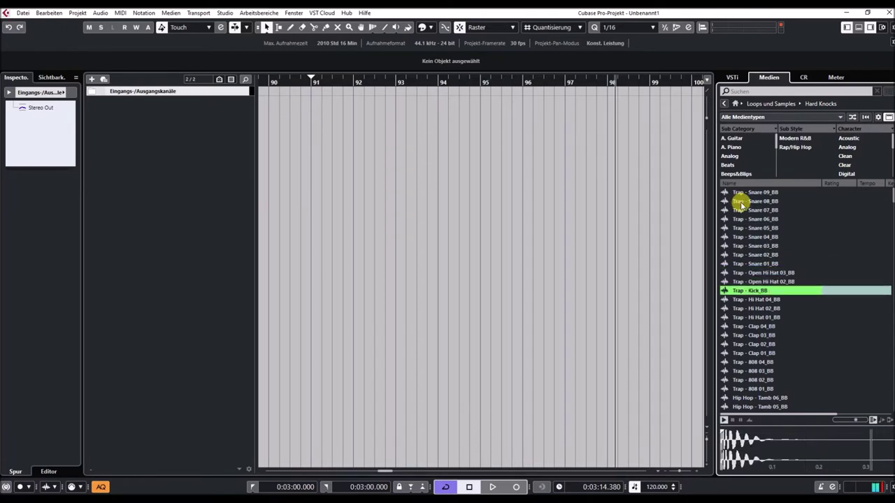
key("Down")
key("Down")
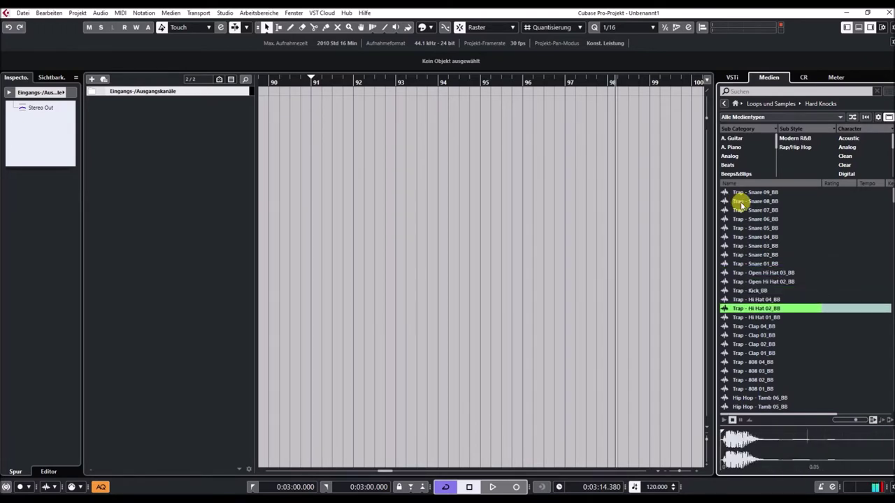
Preview the Trap 808 04 and 808 02 samples and the Hip Hop Tamb 06 and Tamb 03 samples.
scroll(748, 233, "down", 5)
left_click(744, 228)
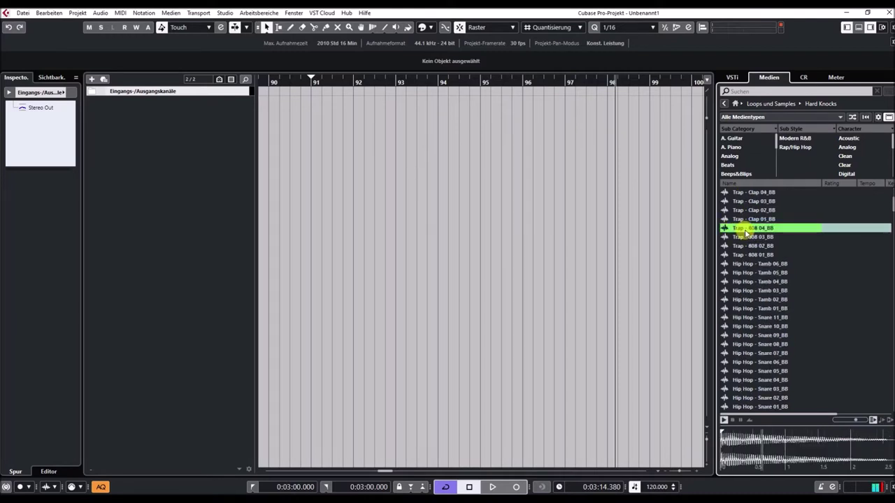
left_click(751, 246)
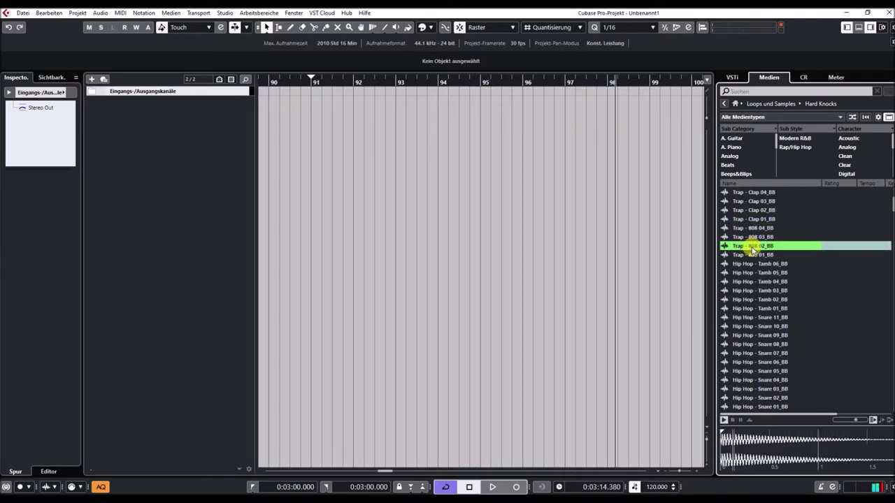
left_click(753, 263)
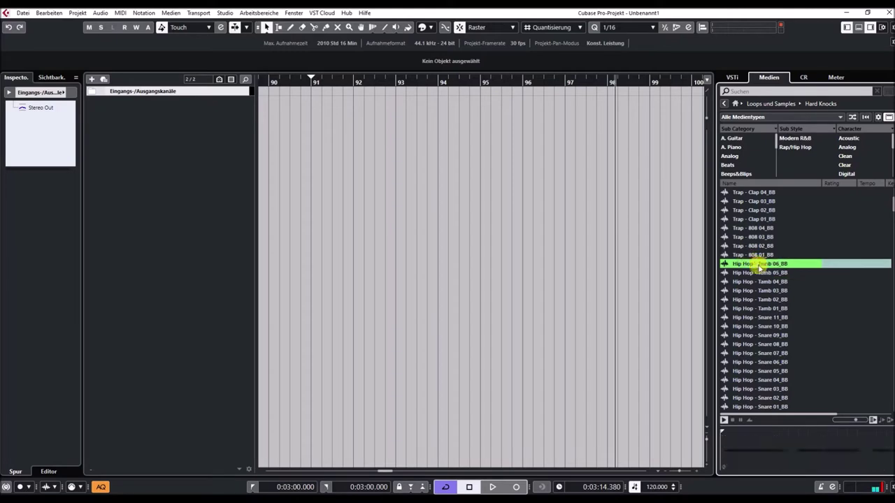
left_click(743, 290)
Preview the Hip Hop snare samples 11, 09, 06, 04 and 01.
scroll(789, 279, "down", 3)
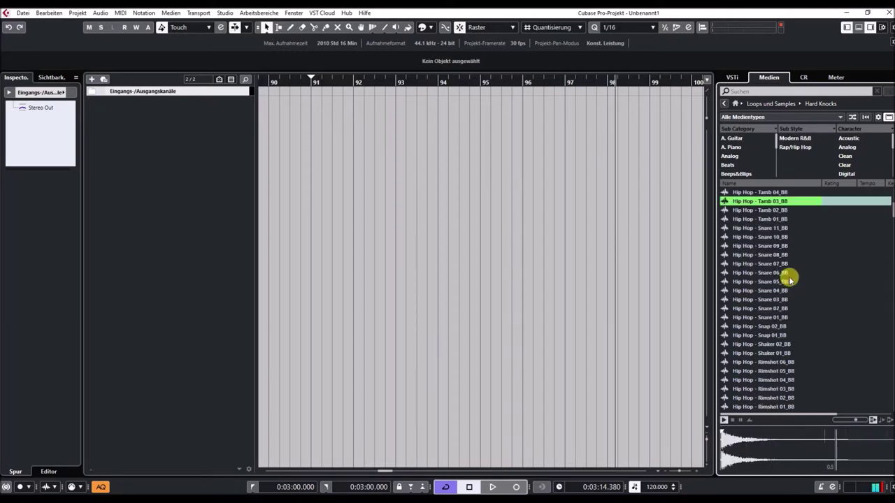
left_click(746, 228)
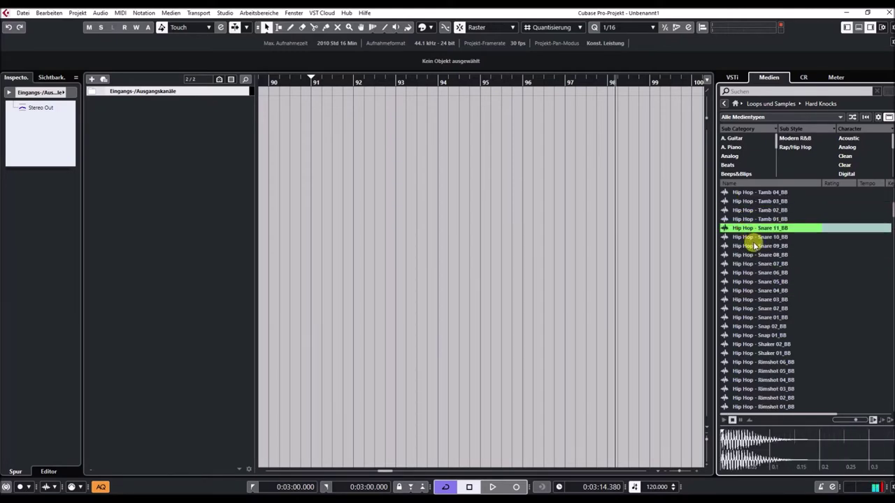
left_click(757, 246)
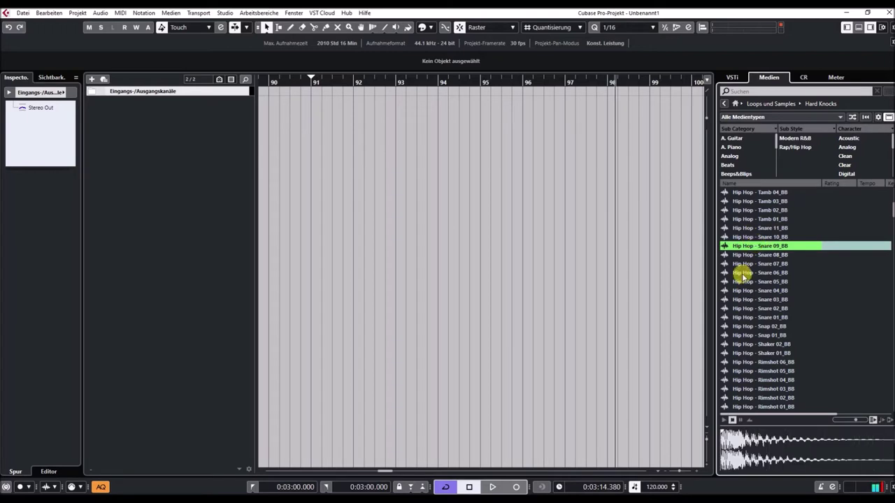
left_click(743, 273)
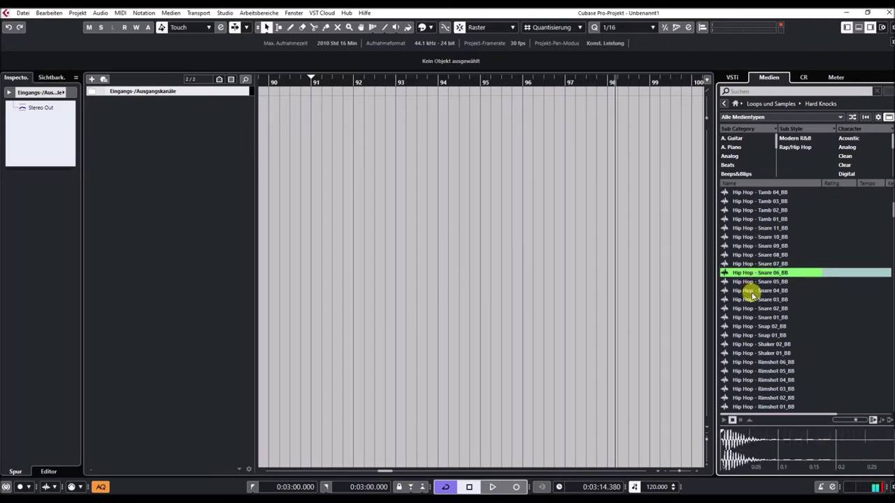
left_click(749, 291)
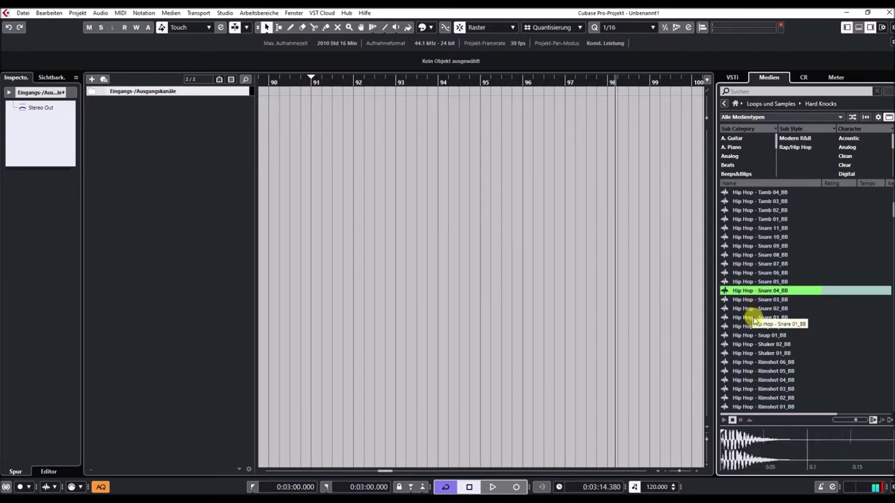
left_click(753, 318)
Preview the Hip Hop Shaker 02, Rimshot 05 and Rimshot 03 samples.
scroll(783, 291, "down", 3)
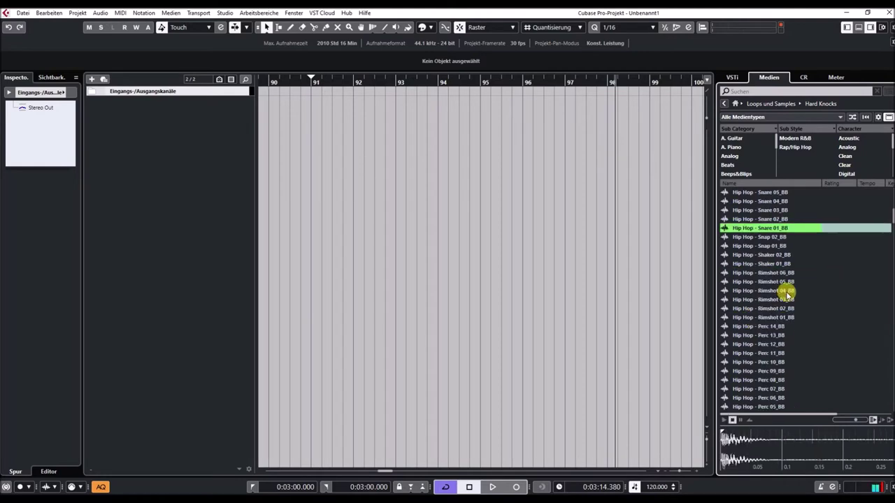
left_click(751, 256)
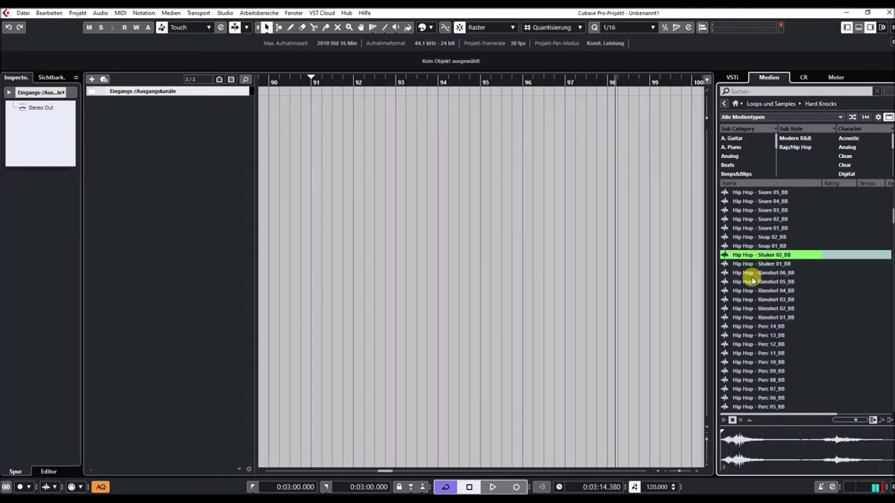
left_click(750, 281)
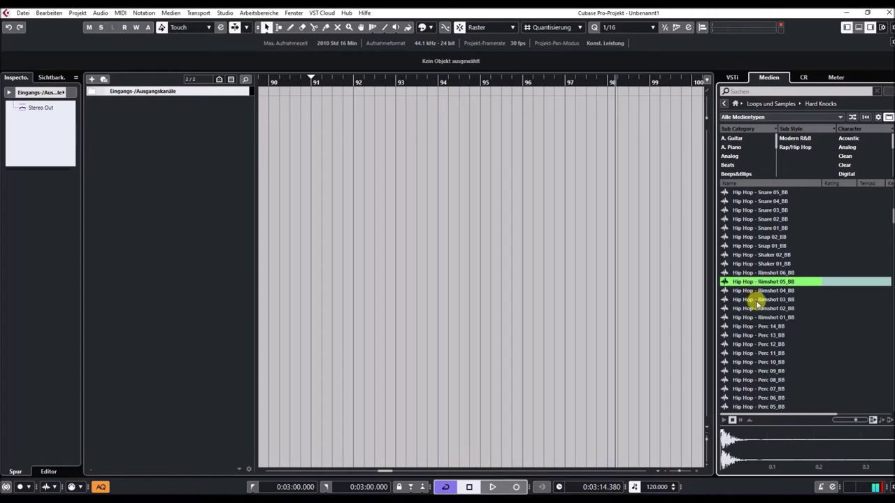
left_click(757, 301)
Preview the Hip Hop percussion samples Perc 14, 10, 07 and 02.
scroll(759, 297, "down", 3)
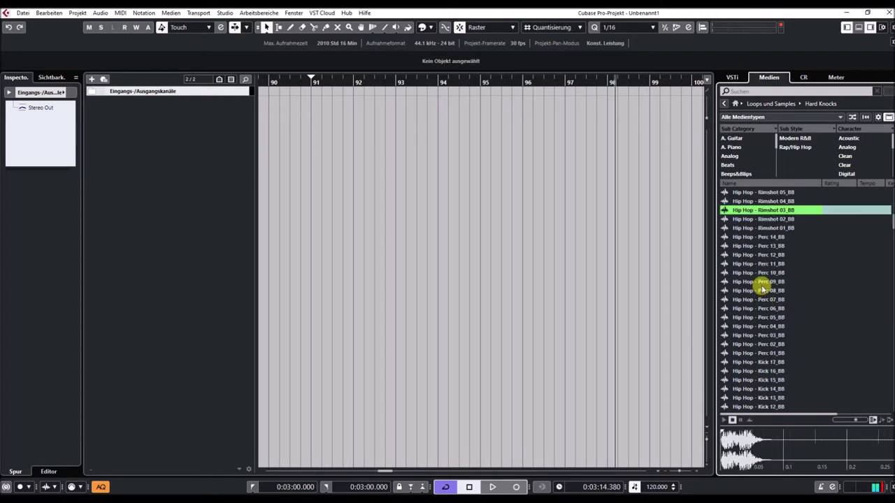
left_click(743, 239)
left_click(744, 272)
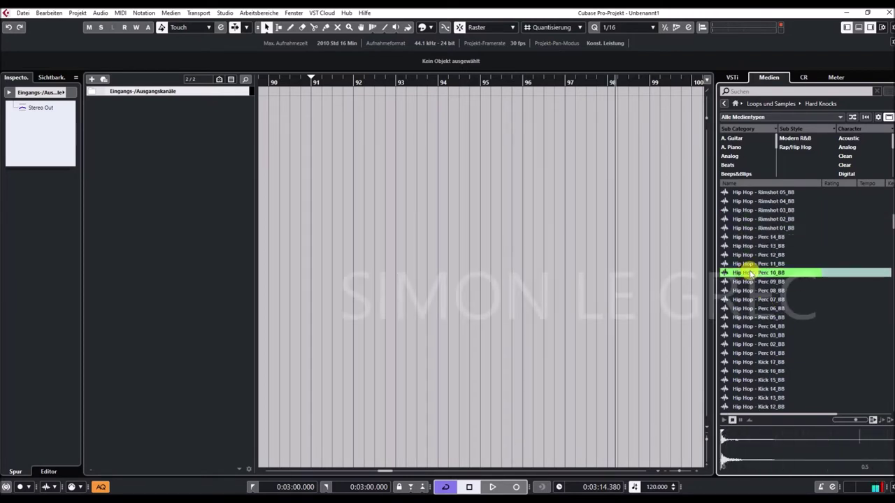
left_click(754, 301)
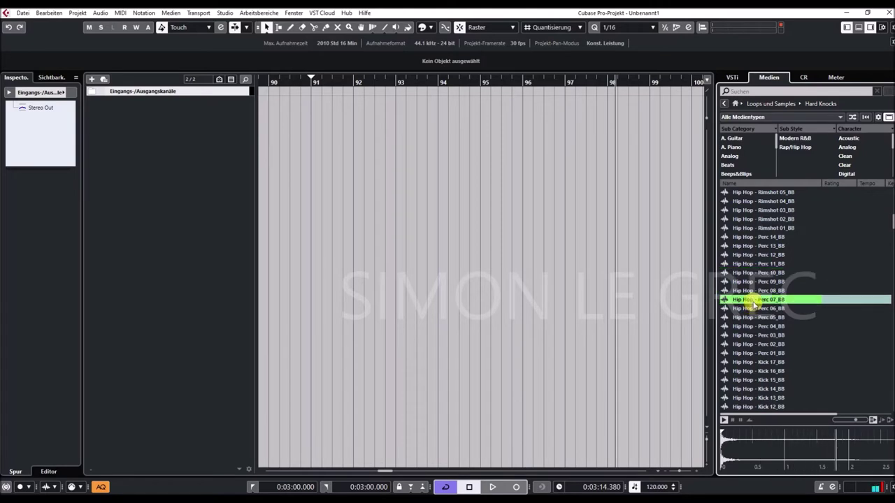
scroll(753, 301, "down", 2)
left_click(755, 254)
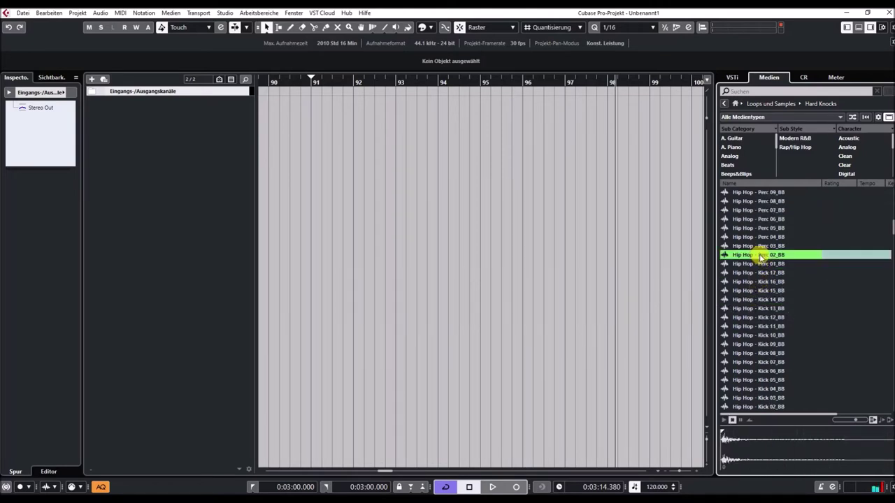
Preview the Hip Hop kick samples 16, 13, 11, 08, 05 and 03.
left_click(750, 282)
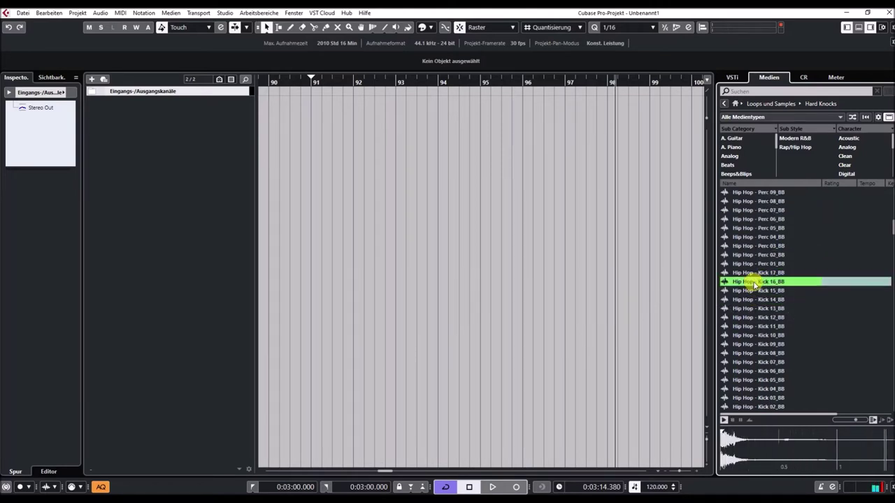
left_click(751, 308)
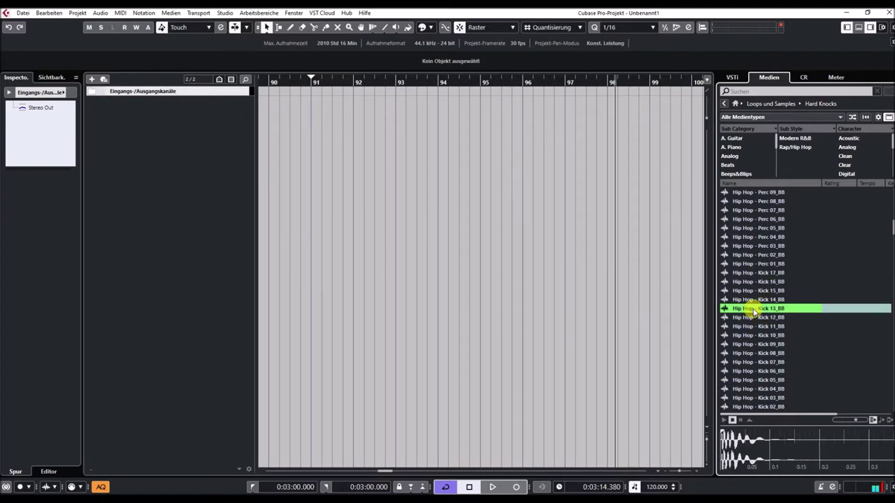
left_click(755, 326)
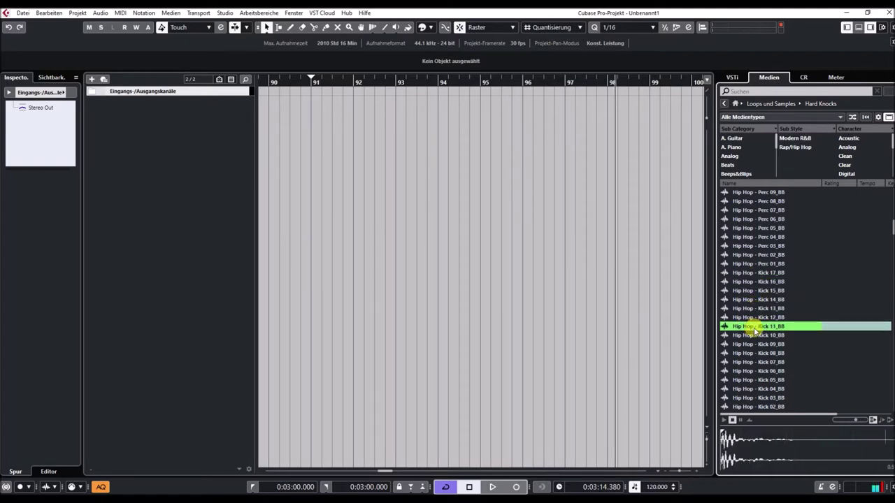
left_click(759, 354)
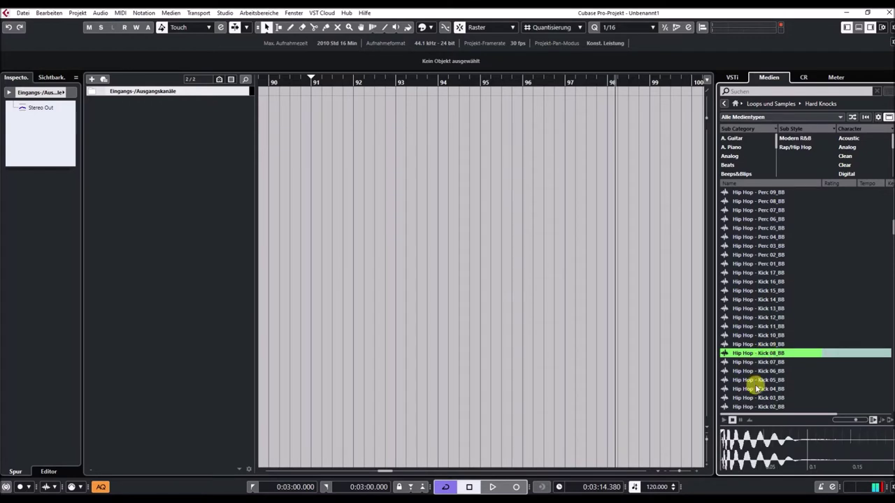
left_click(757, 381)
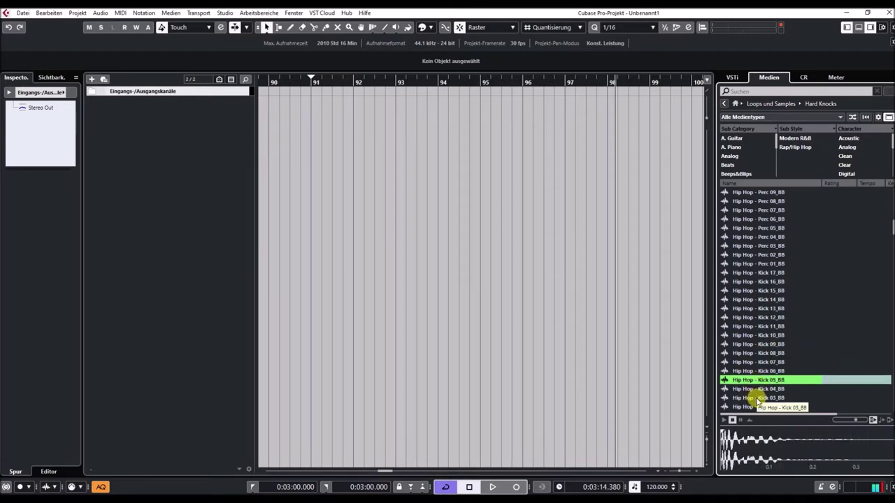
left_click(759, 397)
Preview the Hip Hop FX 04, Crash 02 and Clap 02 samples and the 80s Hip Hop Snare 02 and Shaker samples.
scroll(776, 315, "down", 8)
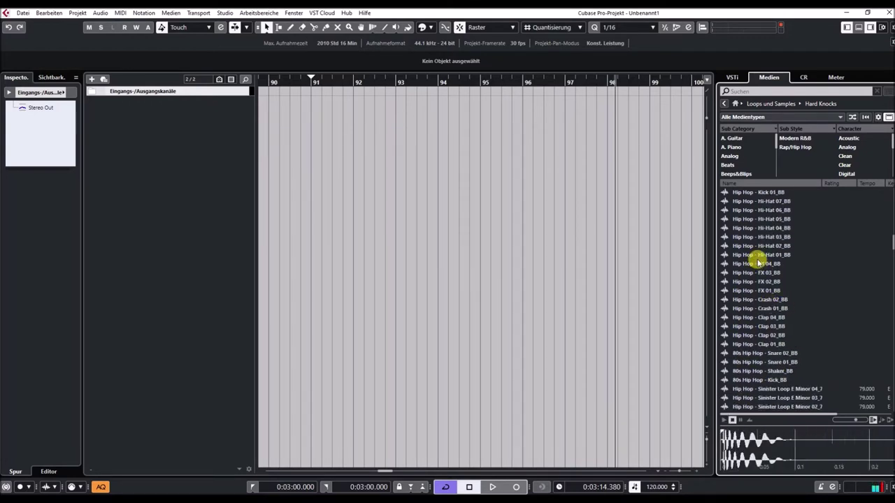
left_click(759, 263)
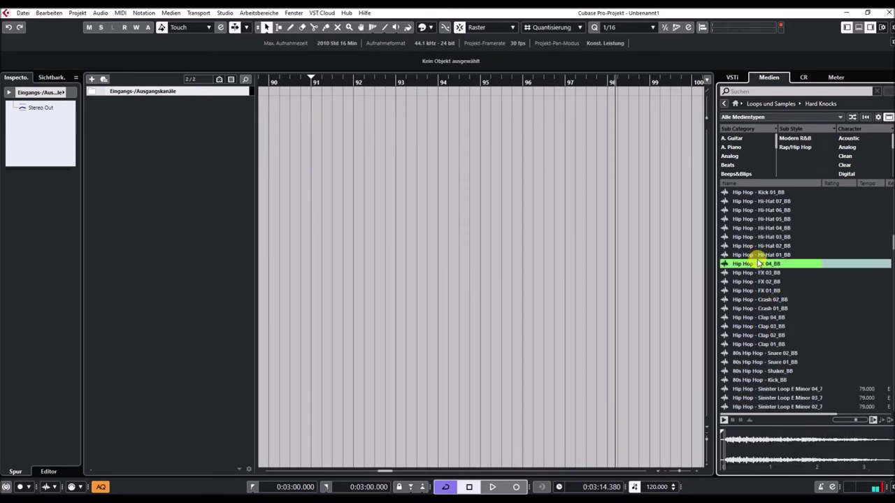
left_click(756, 300)
scroll(776, 290, "down", 3)
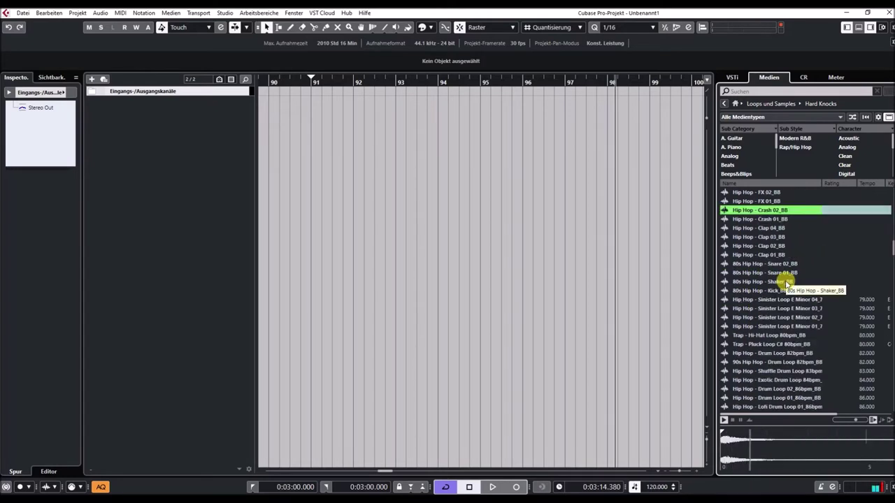
left_click(751, 245)
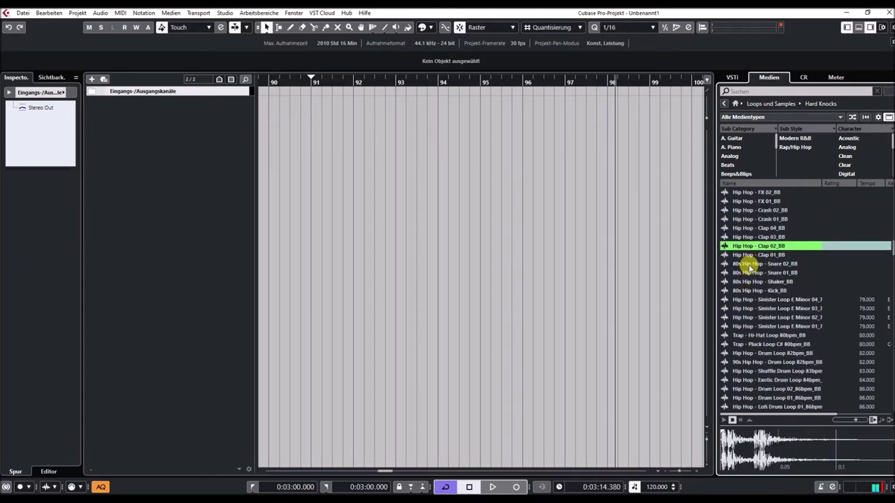
left_click(748, 266)
left_click(749, 282)
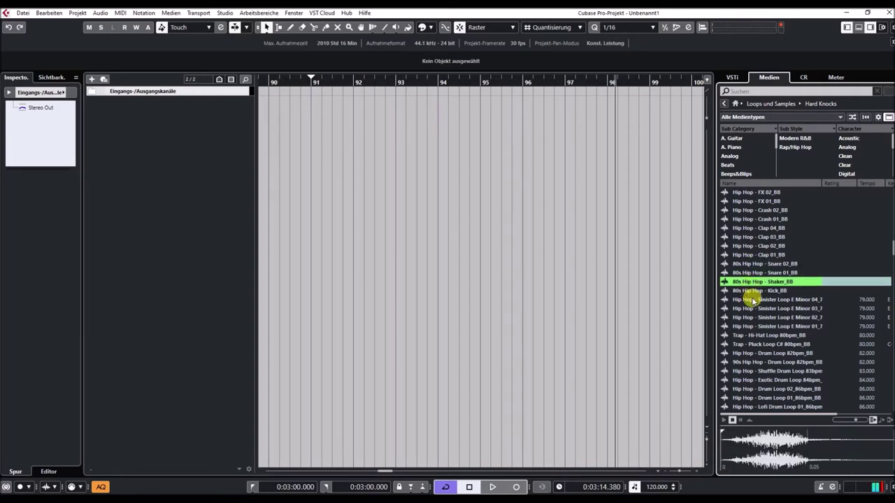
Preview the Hip Hop Sinister Loop E Minor 04, 02 and 01 loops and the Trap Pluck Loop C# 80bpm.
left_click(756, 301)
scroll(783, 287, "down", 2)
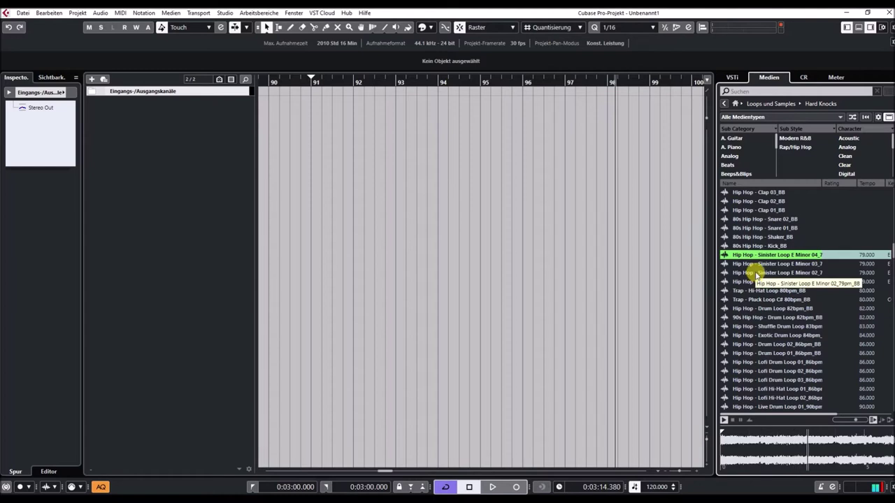
left_click(757, 273)
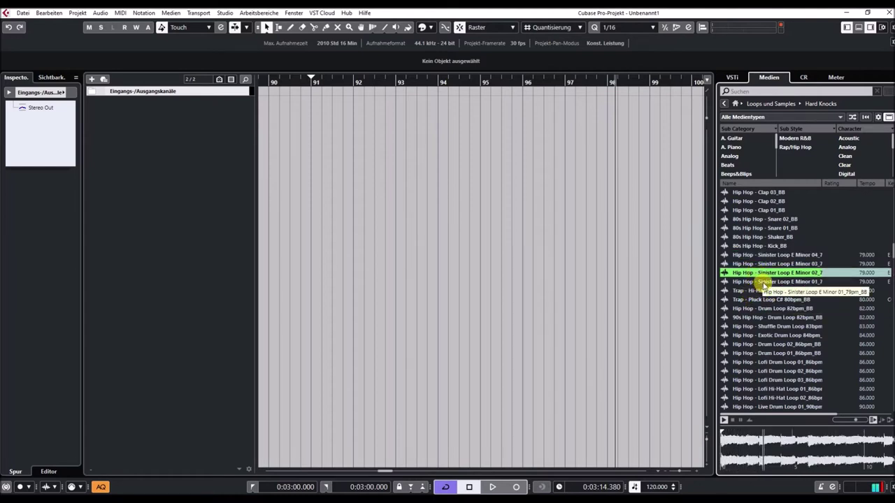
left_click(763, 283)
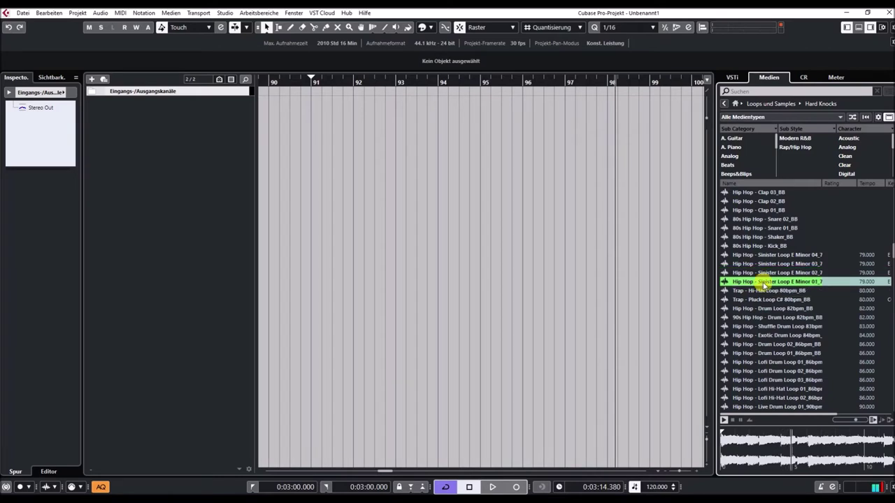
scroll(786, 293, "down", 2)
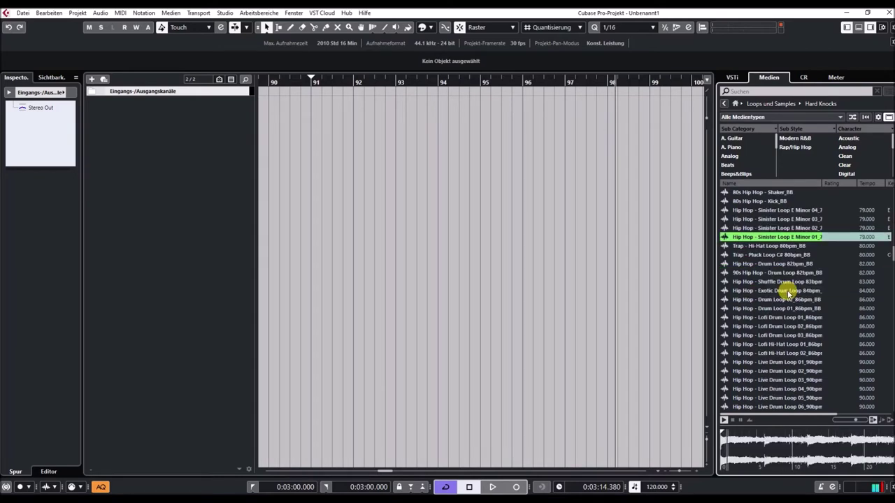
left_click(774, 256)
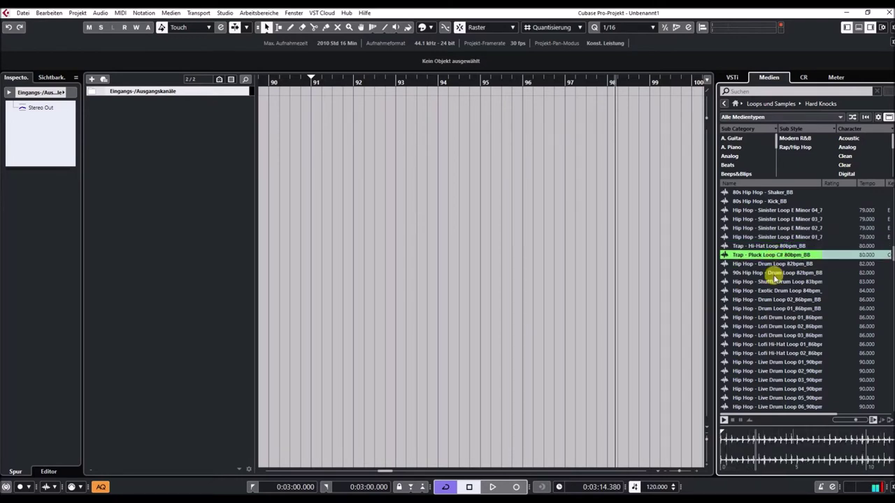
Preview the 90s Hip Hop Drum Loop 82bpm and the Hip Hop Exotic Drum Loop 84bpm, Drum Loop 01 86bpm and Lofi Drum Loop 02 86bpm.
left_click(775, 274)
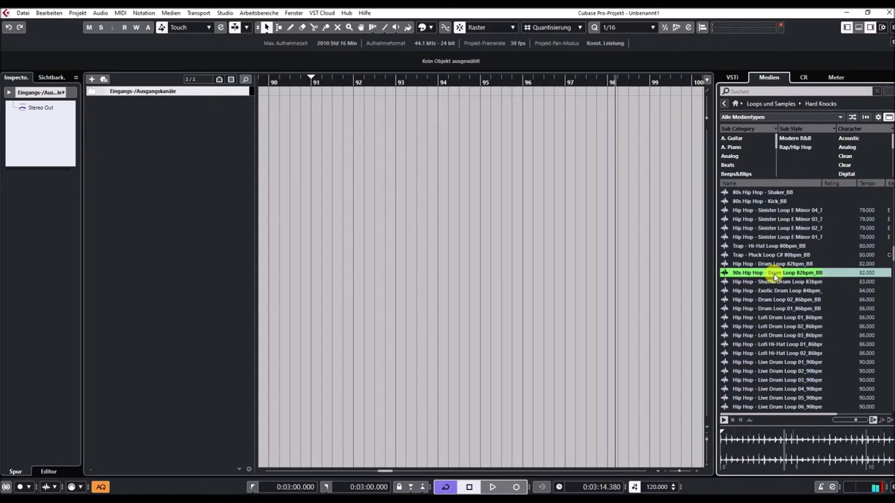
left_click(866, 292)
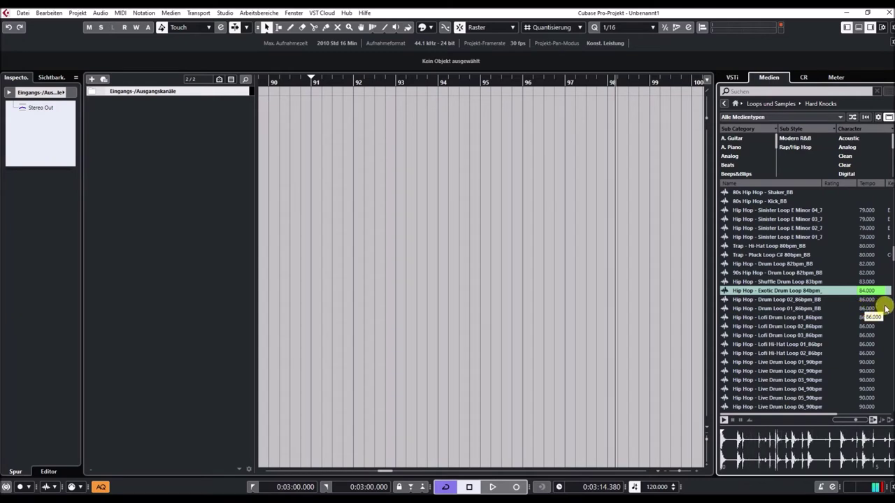
left_click(882, 309)
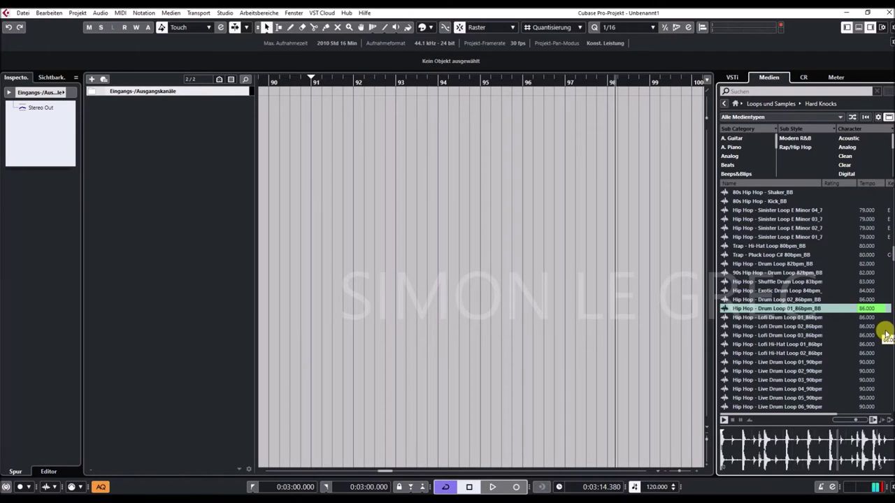
left_click(885, 328)
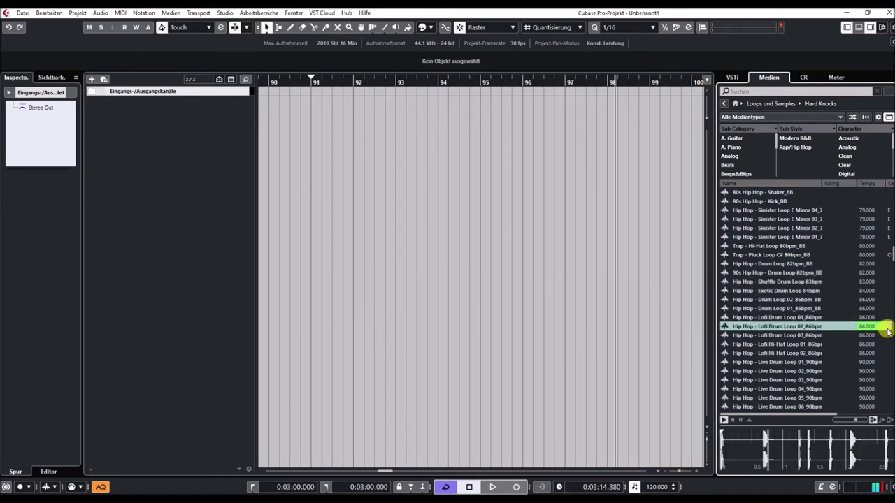
Preview the Hip Hop Lofi Hi-Hat Loop 02 86bpm and the Live Drum Loops 03 and 06 at 90bpm.
scroll(887, 331, "down", 3)
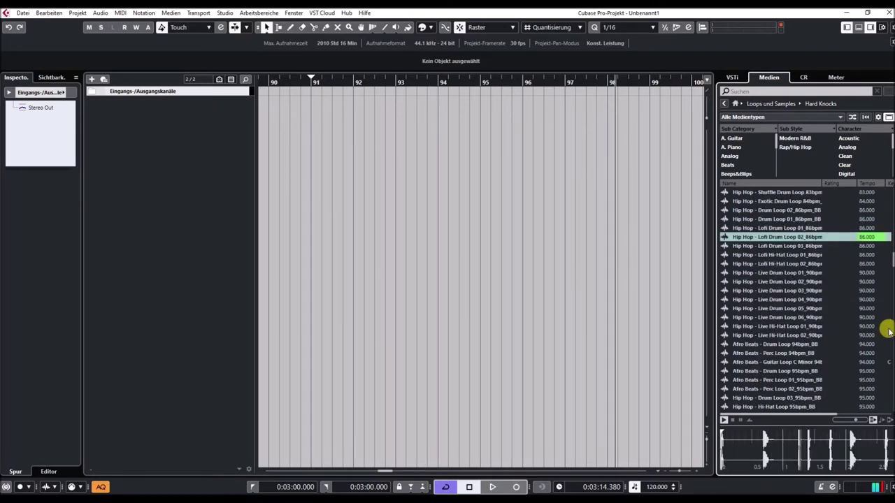
left_click(884, 265)
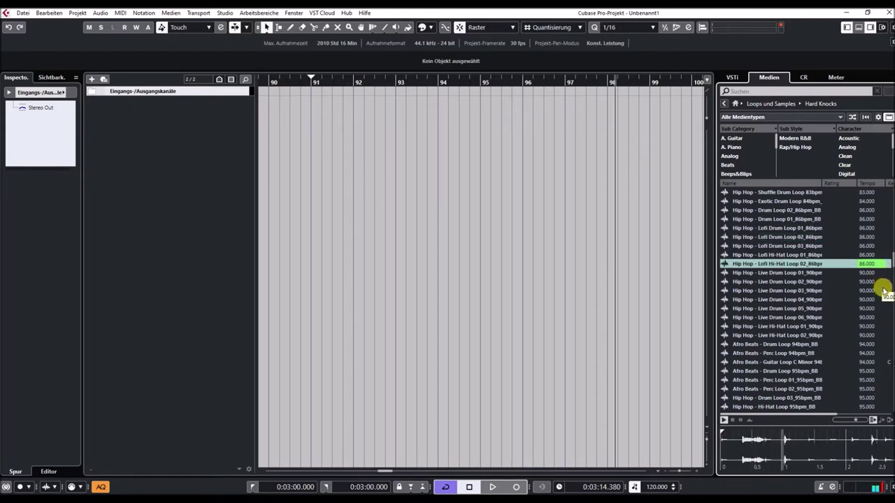
left_click(884, 290)
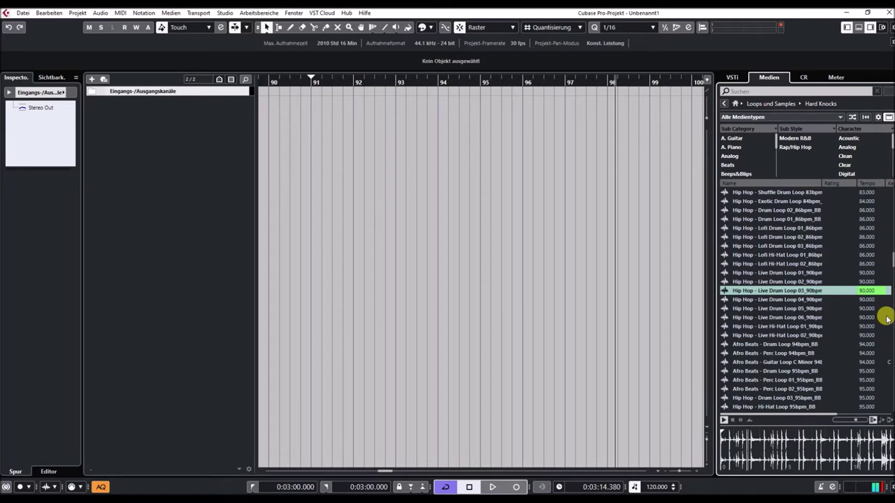
left_click(887, 317)
Preview the Afro Beats Drum Loops 94bpm, 95bpm and 02 99bpm, Guitar Loop C Minor, Perc Loop 02 95bpm, and the Hip Hop Hi-Hat Loop 95bpm.
scroll(884, 315, "down", 3)
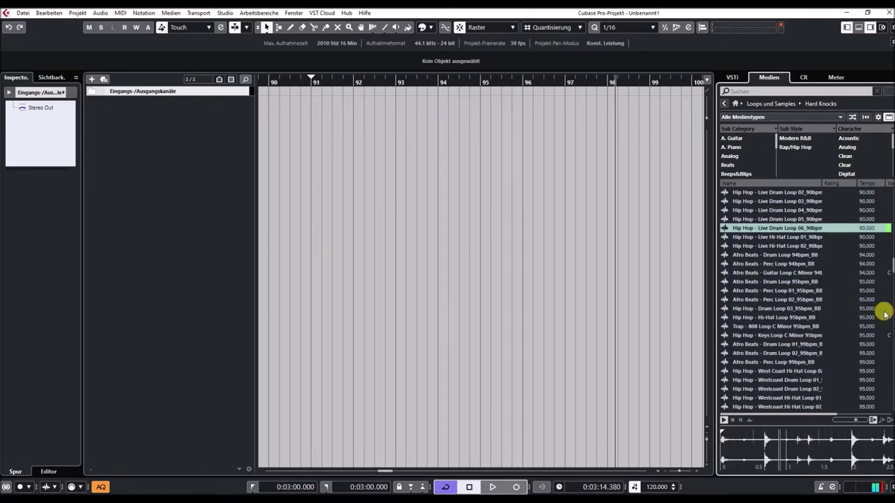
left_click(882, 256)
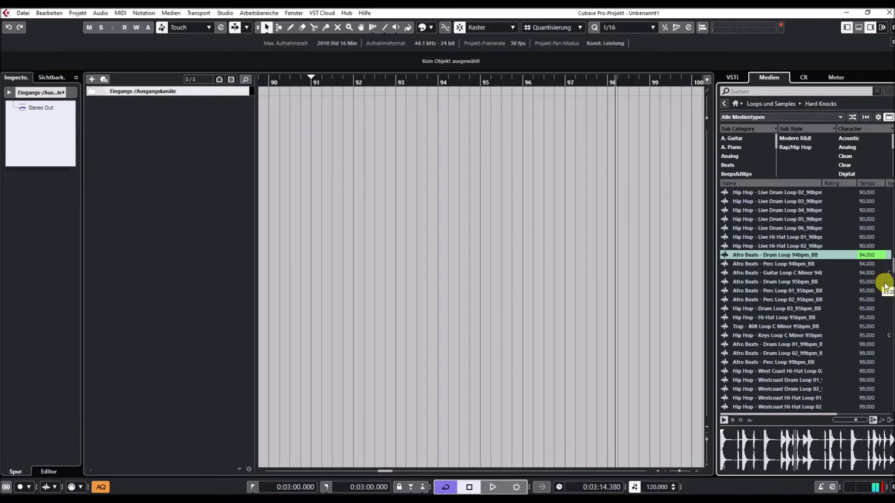
left_click(884, 283)
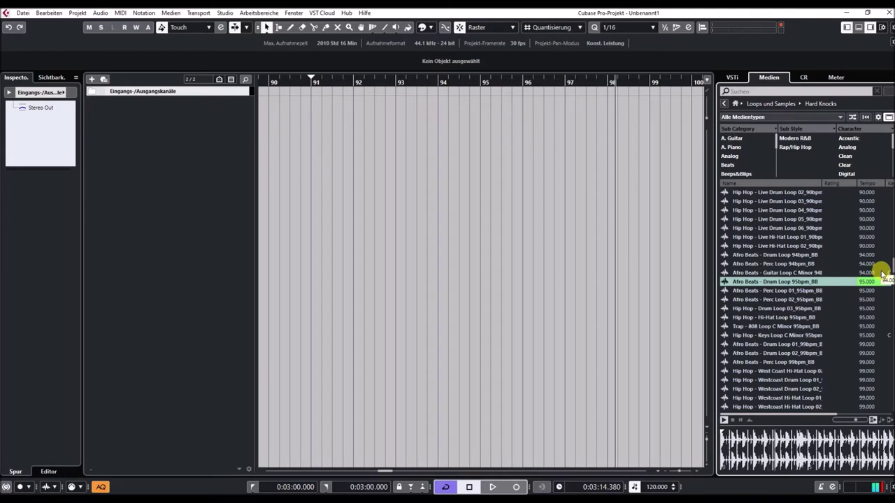
left_click(881, 272)
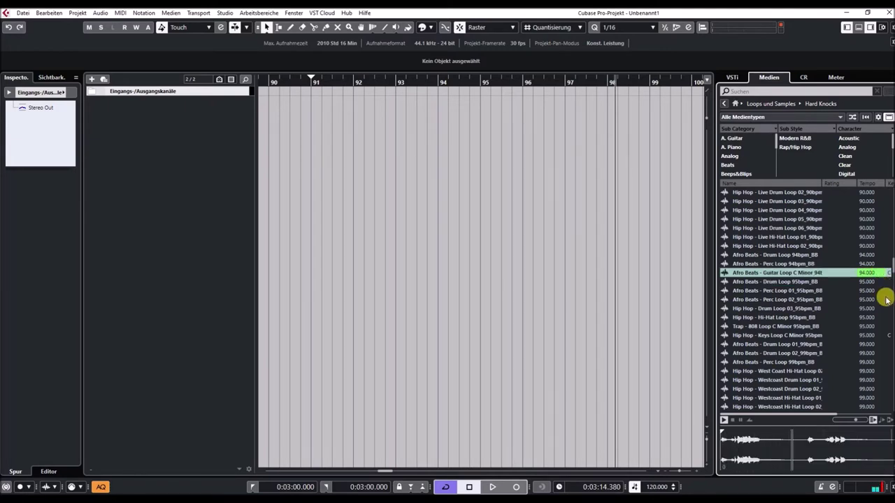
left_click(886, 299)
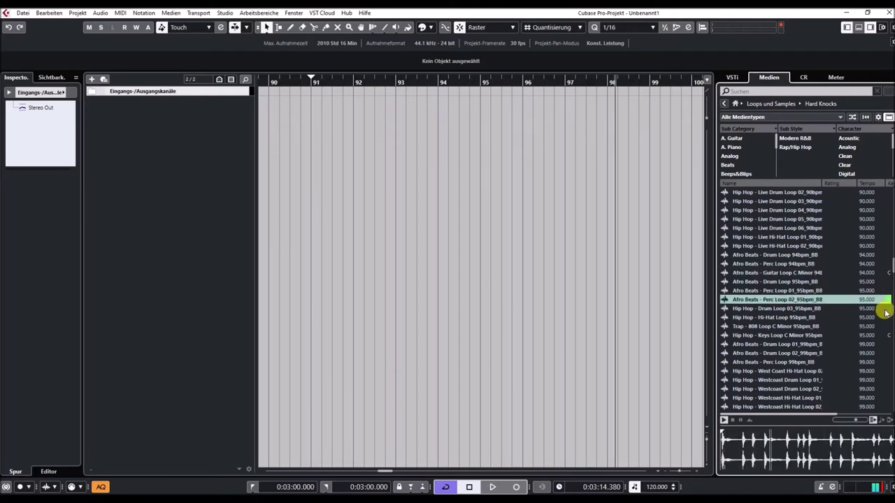
left_click(885, 318)
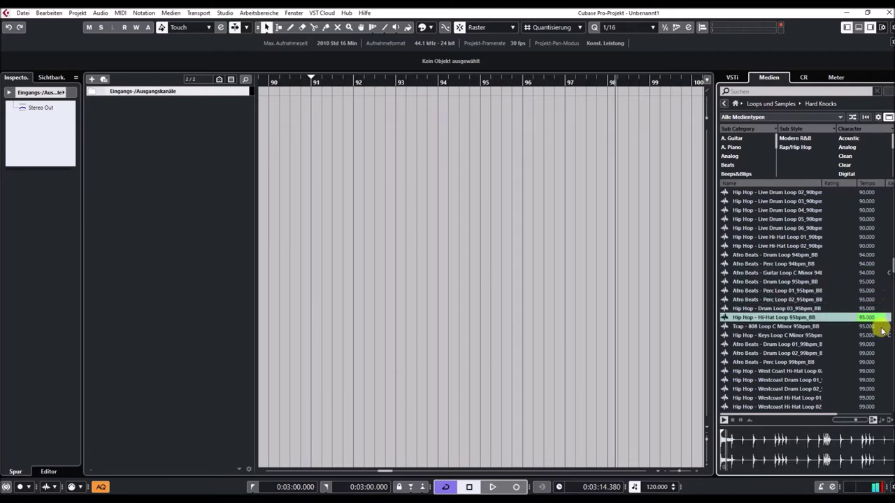
scroll(882, 329, "down", 3)
left_click(882, 265)
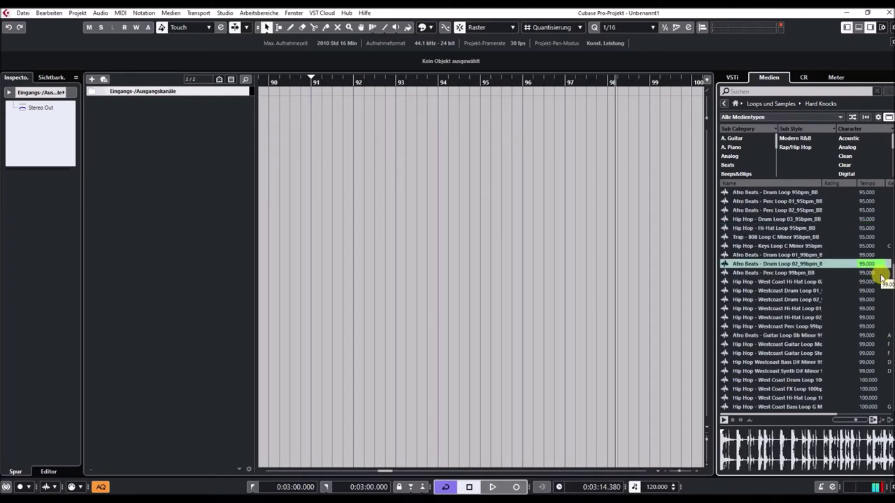
Preview the 99bpm Hip Hop West Coast Hi-Hat Loop 02, Westcoast Hi-Hat Loop 01 and Westcoast Synth D# Minor loops.
left_click(882, 282)
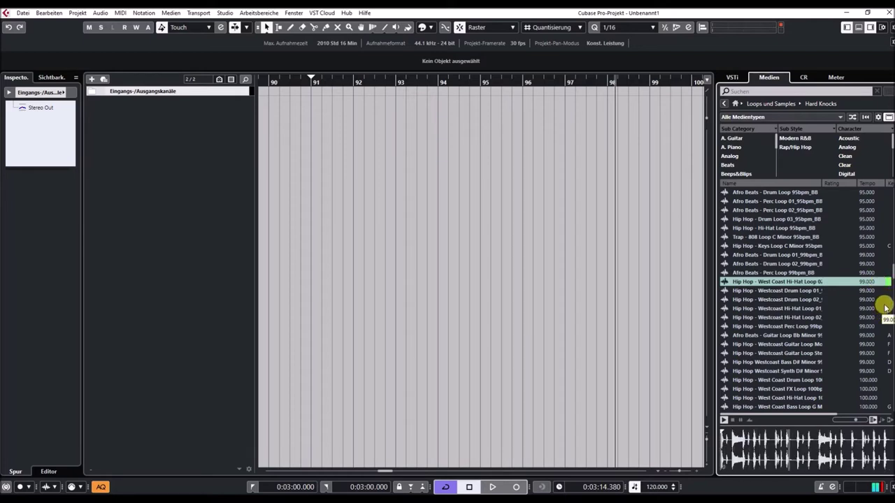
left_click(883, 308)
scroll(884, 308, "down", 5)
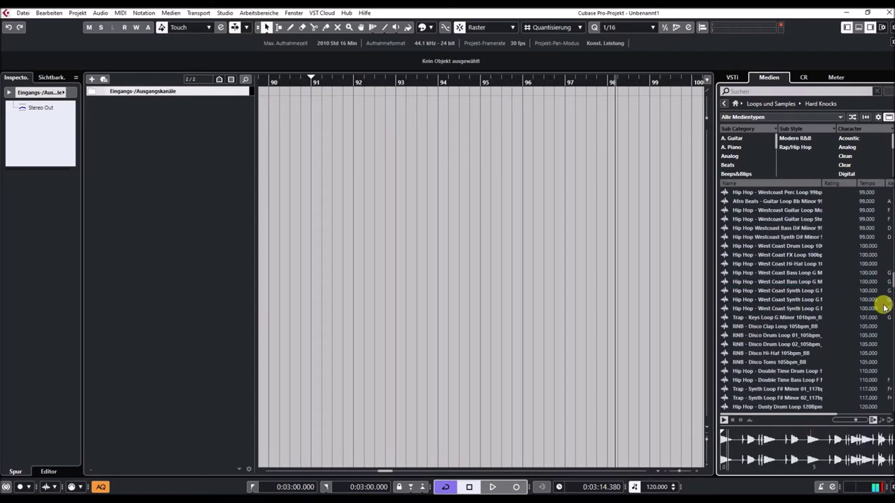
left_click(884, 238)
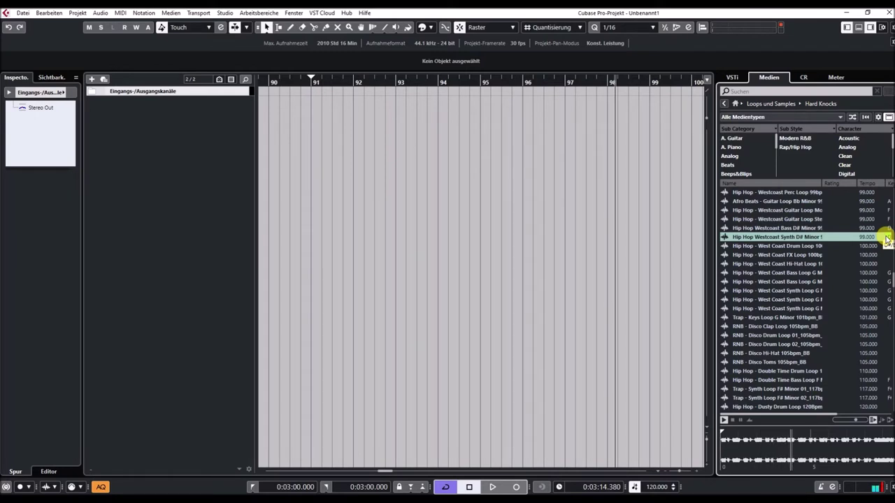
Preview the 100bpm Hip Hop West Coast Drum Loop, FX Loop, second G Minor Bass Loop and middle G Minor Synth Loop.
key("Down")
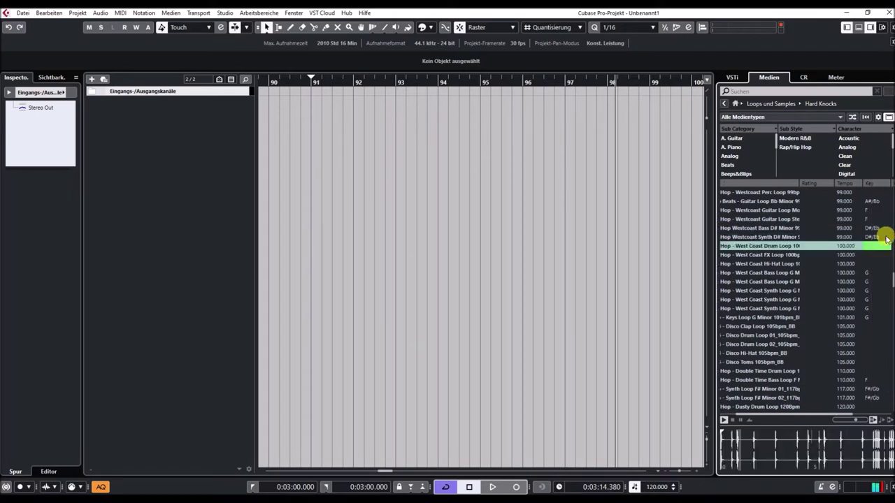
key("Down")
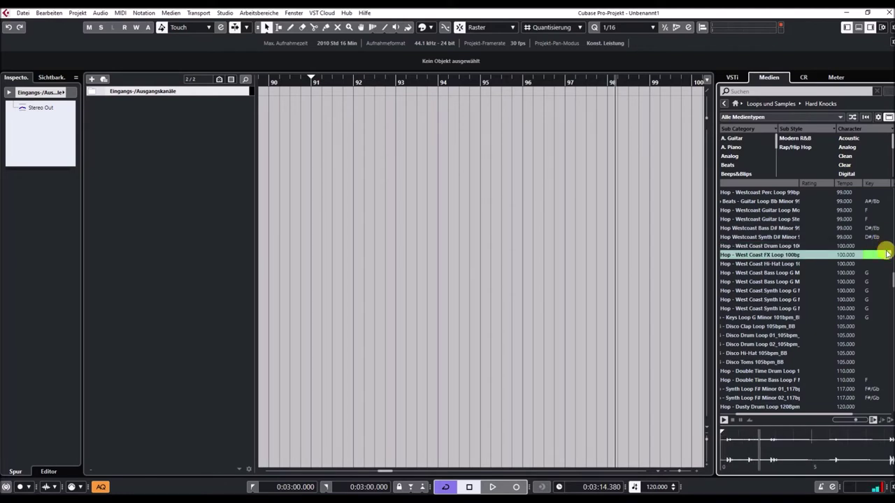
left_click(882, 280)
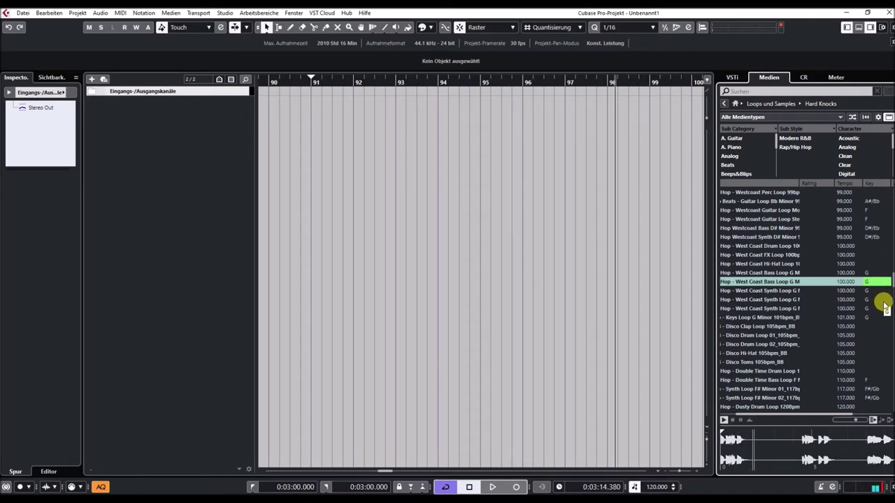
left_click(882, 301)
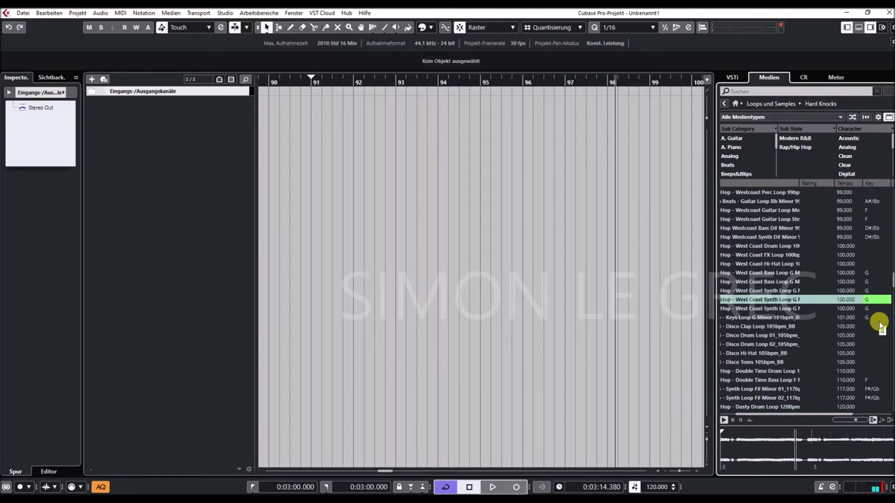
Preview the Trap Keys Loop G Minor 101bpm and the RNB Disco Drum Loop 01 and Disco Hi-Hat at 105bpm.
left_click(879, 318)
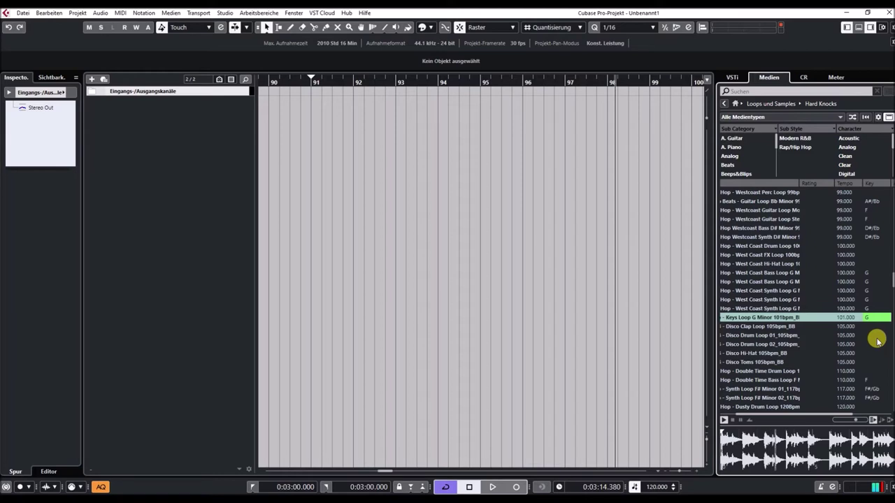
left_click(878, 336)
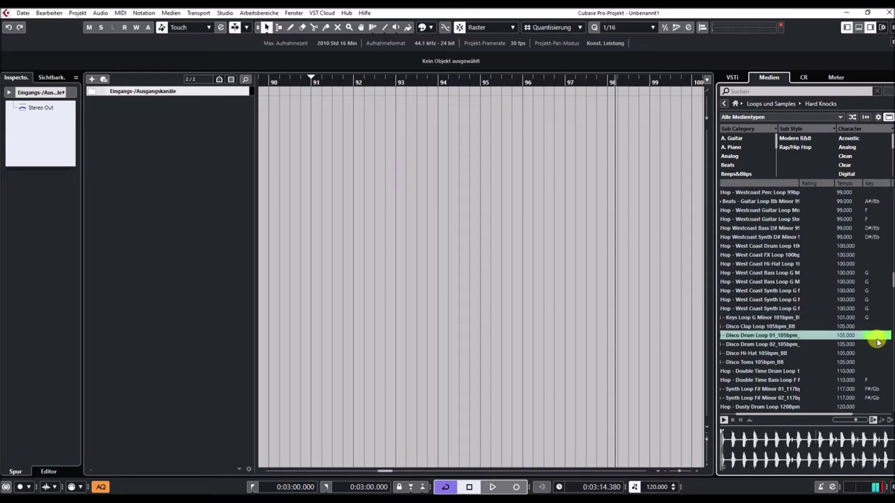
scroll(882, 341, "down", 3)
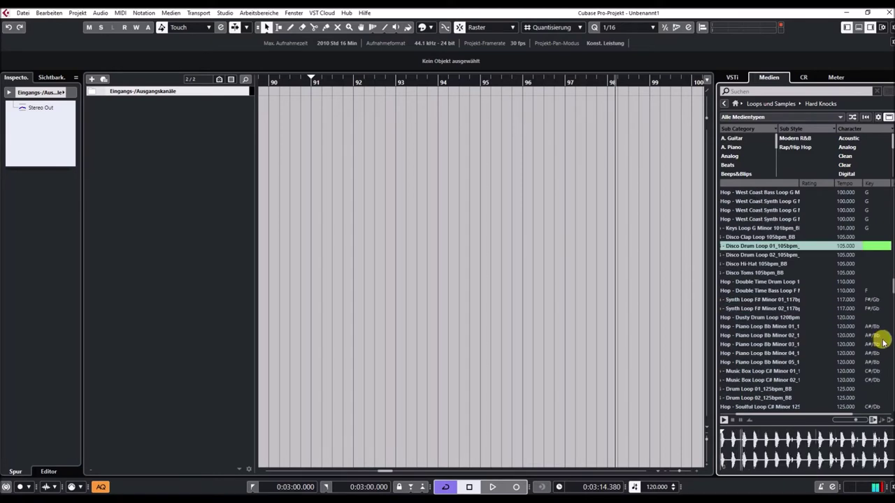
left_click(876, 264)
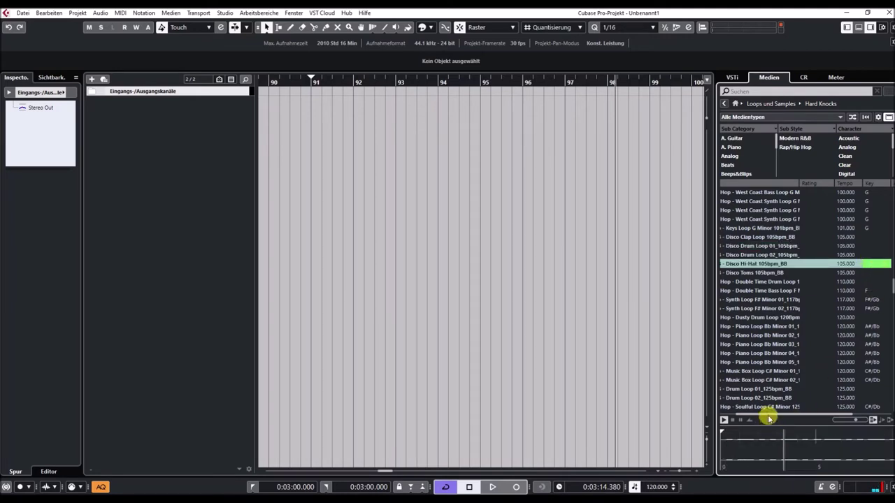
Preview the Hip Hop Double Time Bass Loop F Minor 110bpm and Trap Synth Loop F# Minor 02 117bpm, and adjust the preview volume.
left_click_drag(765, 412, 744, 416)
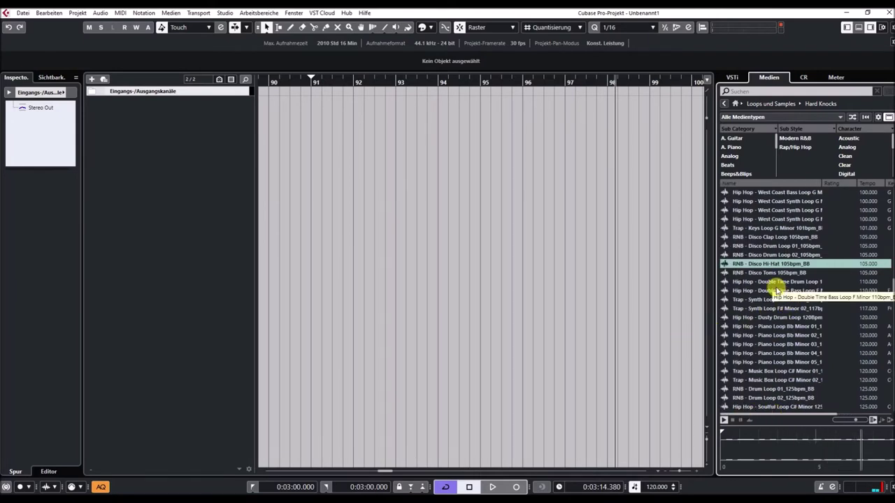
left_click(777, 290)
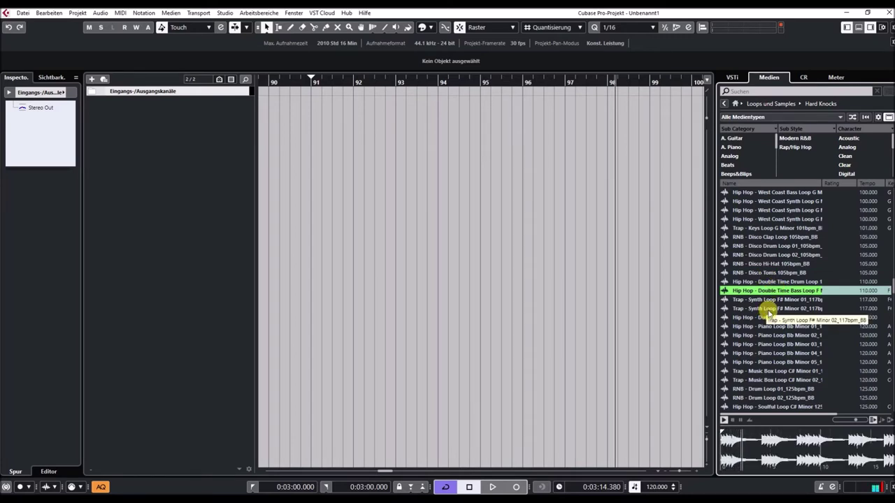
left_click(767, 309)
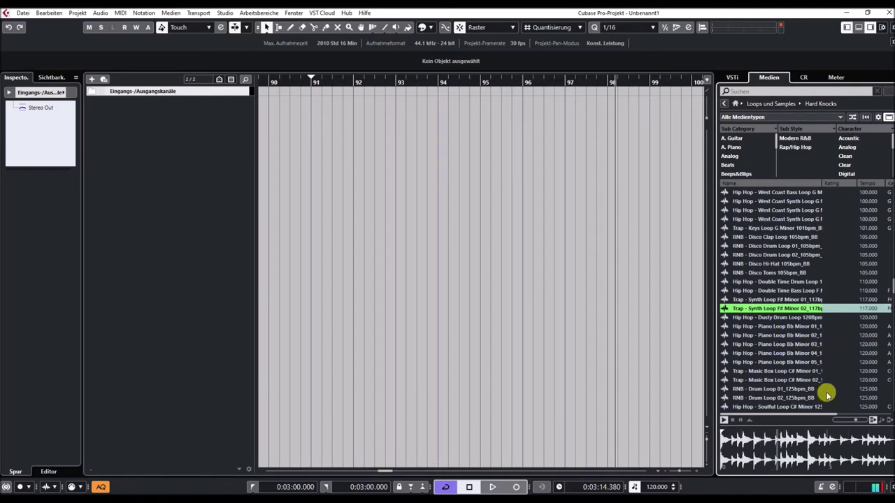
left_click(853, 421)
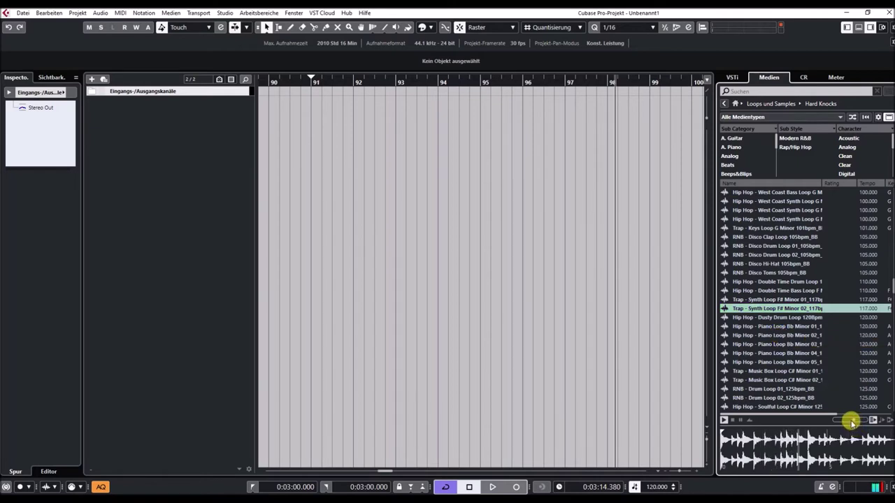
Preview the Hip Hop Piano Loop Bb Minor 01 and 04 loops, readjusting the preview volume between them.
left_click(772, 326)
left_click(856, 421)
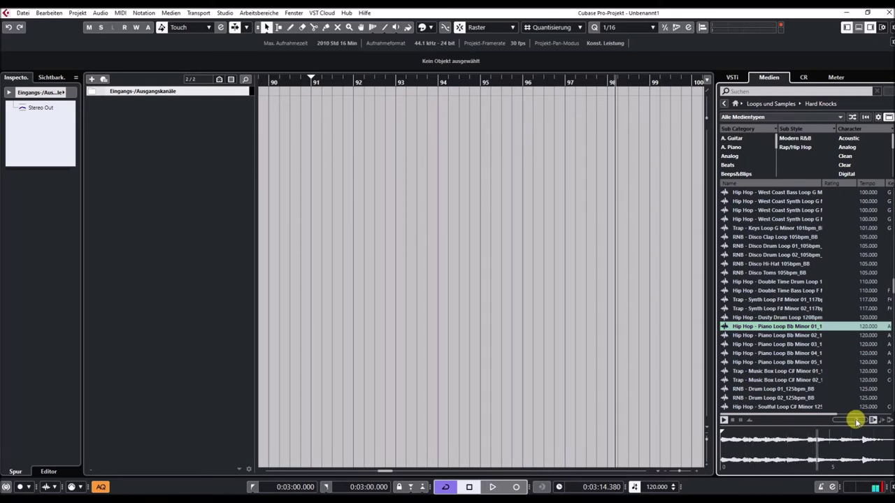
left_click(759, 353)
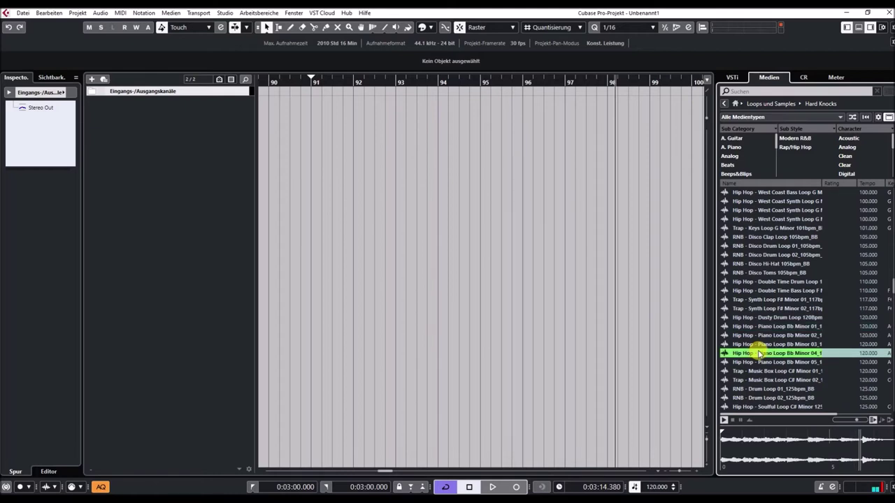
Preview the 125bpm RNB Drum Loop 01, Hip Hop Soulful Loop C# Minor and RNB Quirky Loop Bb Major 01.
scroll(764, 329, "down", 6)
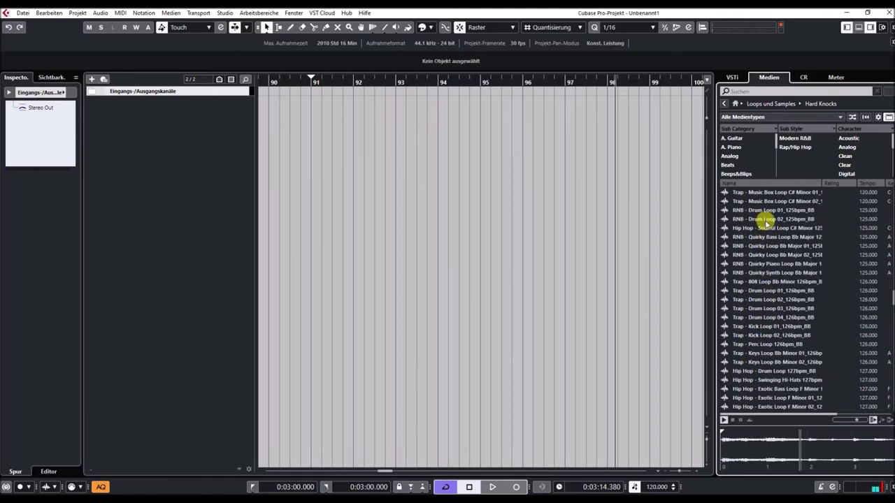
left_click(759, 211)
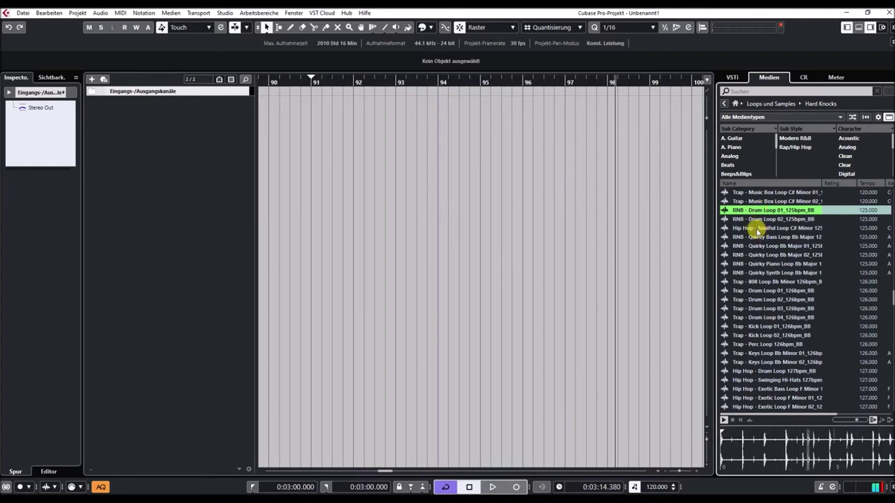
left_click(757, 229)
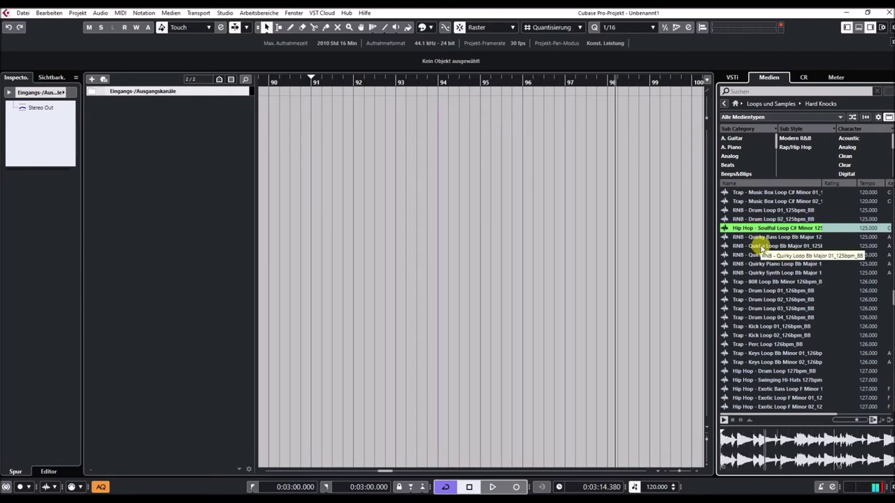
left_click(753, 247)
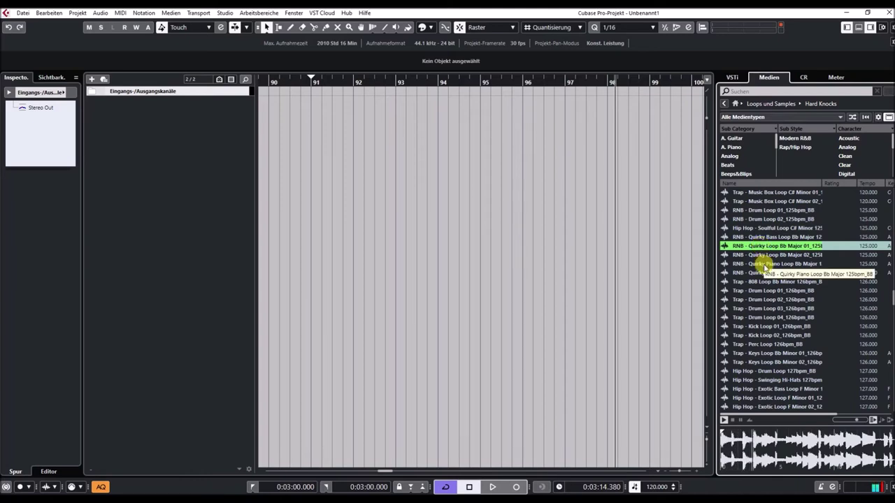
Preview the RNB Quirky Piano Loop Bb Major and the 126bpm Trap 808, Drum Loop 03, Kick Loop 01 and Keys Loop Bb Minor 01.
left_click(767, 265)
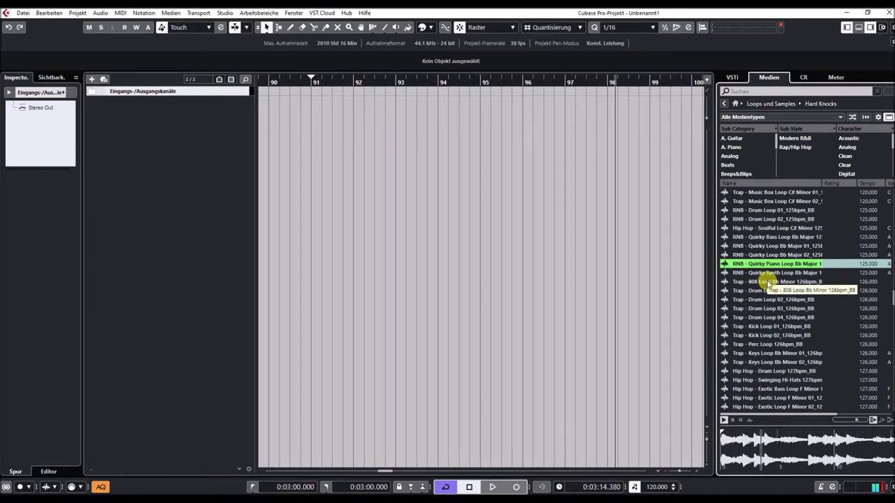
left_click(766, 282)
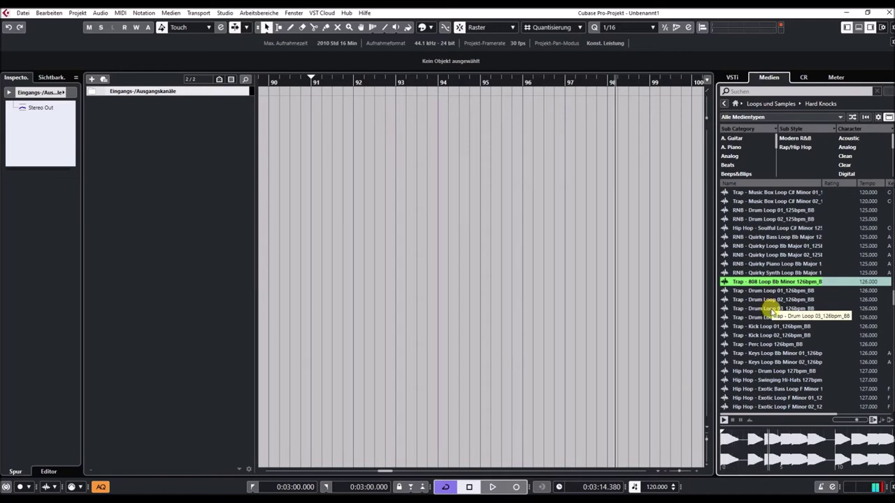
left_click(773, 308)
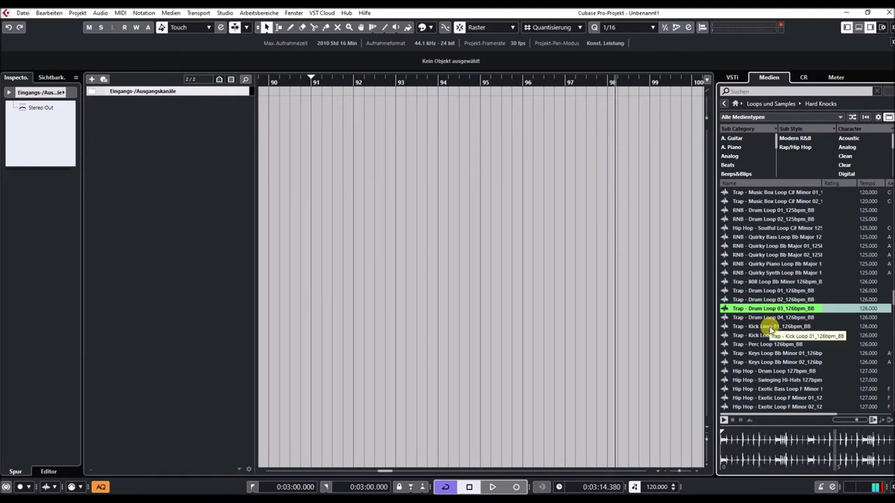
left_click(769, 327)
scroll(769, 327, "down", 3)
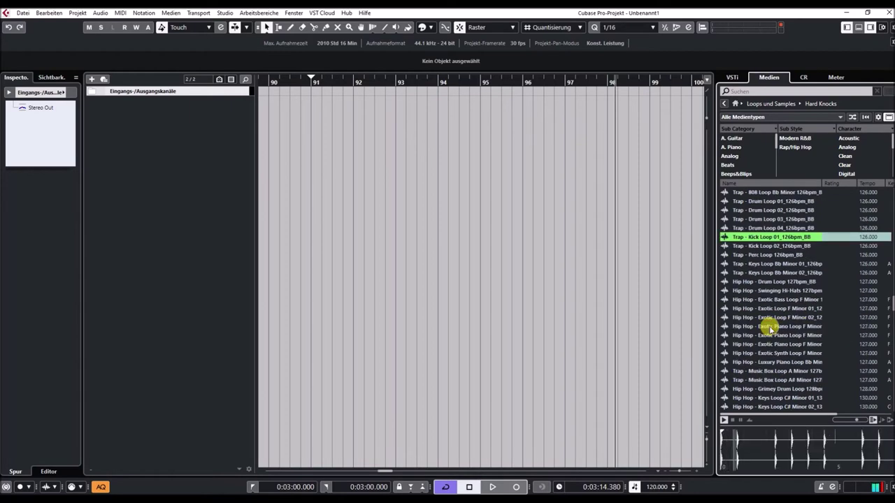
left_click(766, 264)
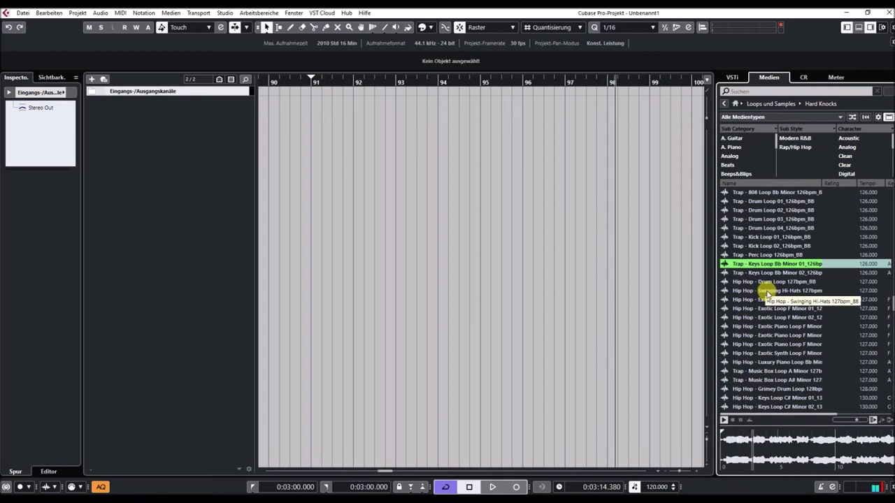
Preview the 127bpm Hip Hop Swinging Hi-Hats, Exotic Loop F Minor 02, Exotic Piano Loop F Minor 02 and Luxury Piano Loop.
left_click(767, 291)
scroll(767, 291, "down", 3)
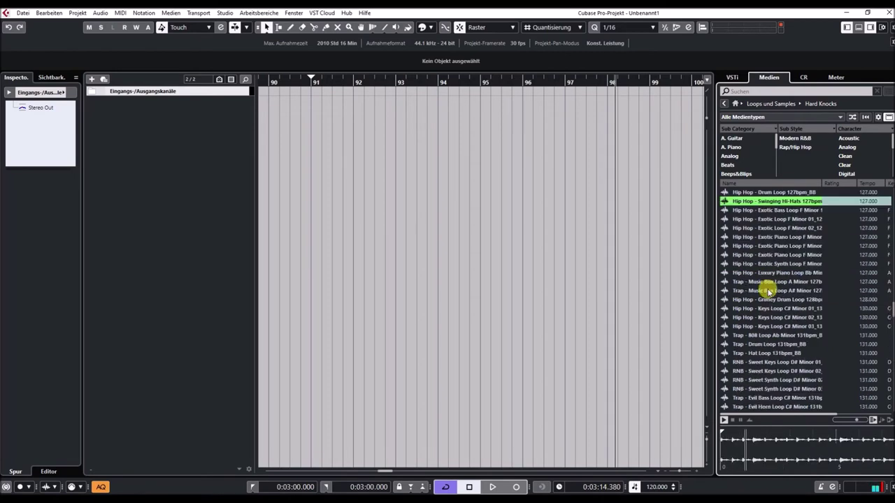
left_click(767, 230)
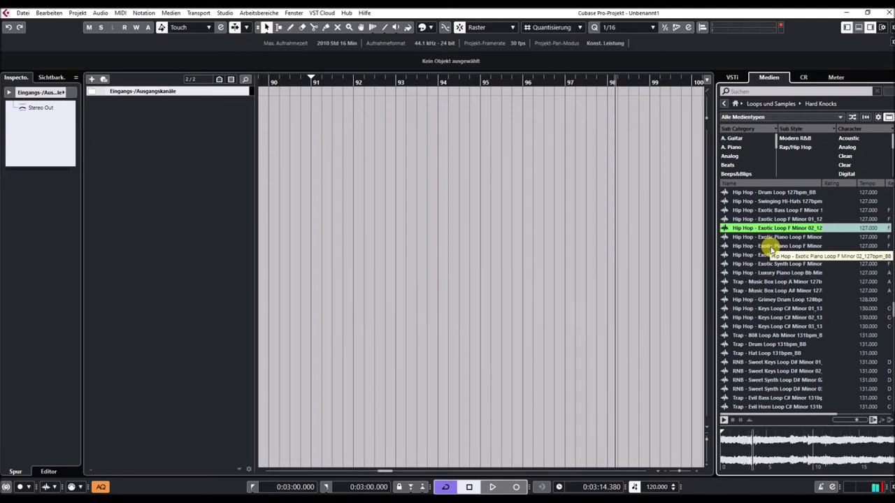
left_click(770, 248)
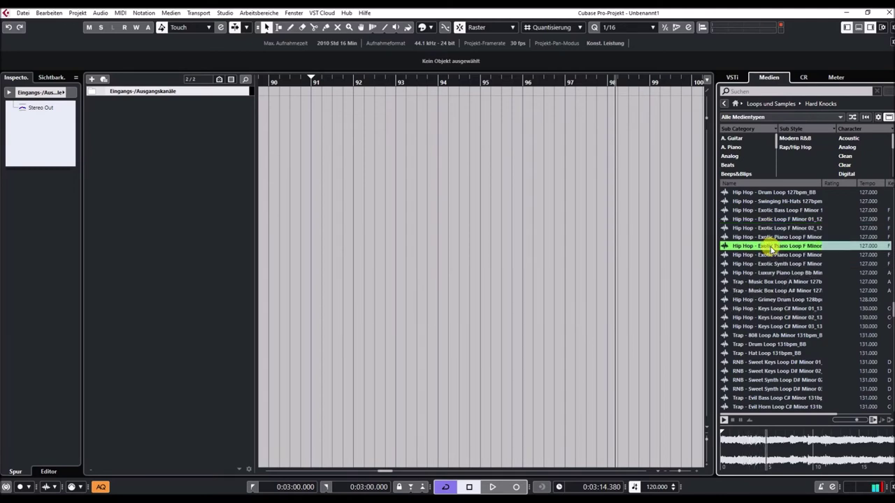
left_click(770, 274)
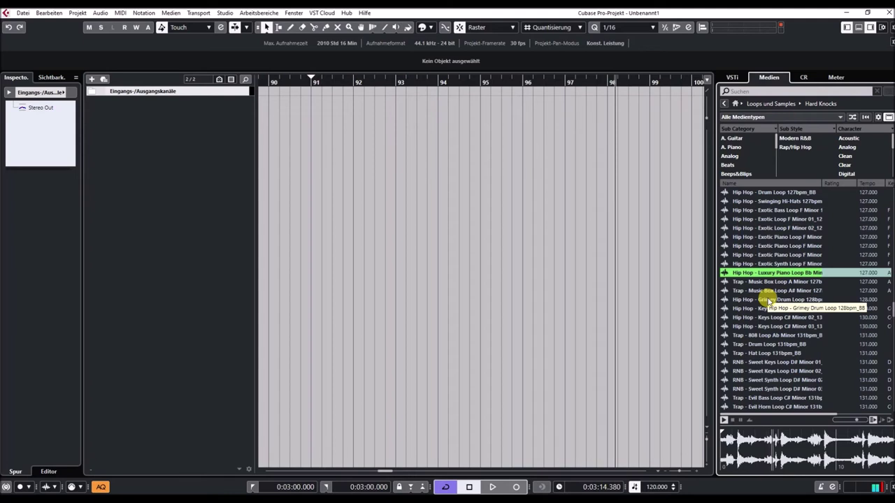
Preview the Hip Hop Grimey Drum Loop 128bpm and the 130bpm Hip Hop Keys Loop C# Minor 03.
left_click(768, 300)
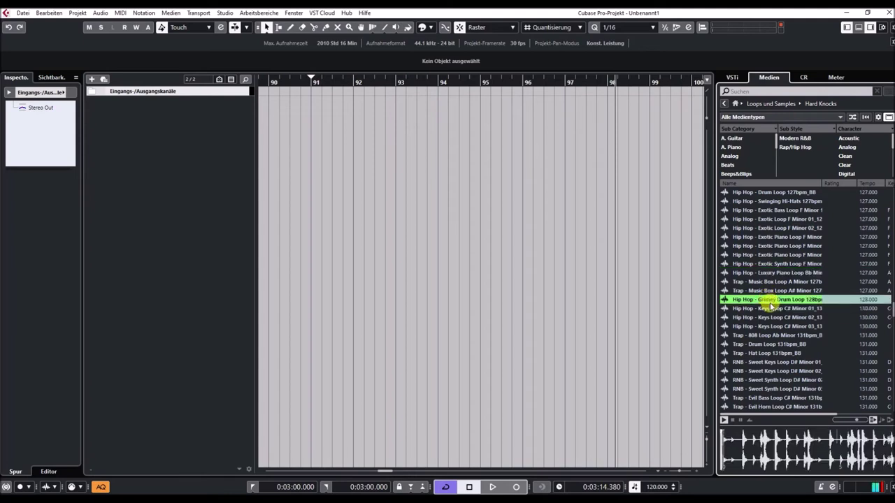
scroll(770, 299, "down", 3)
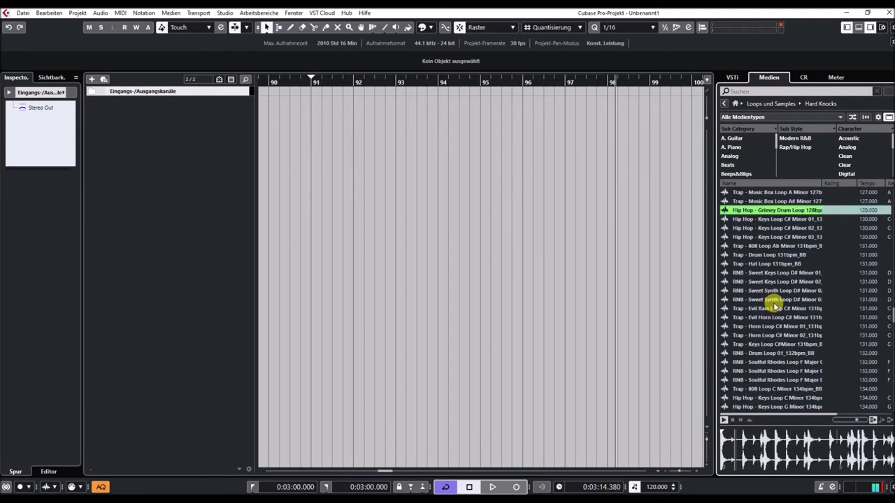
left_click(768, 238)
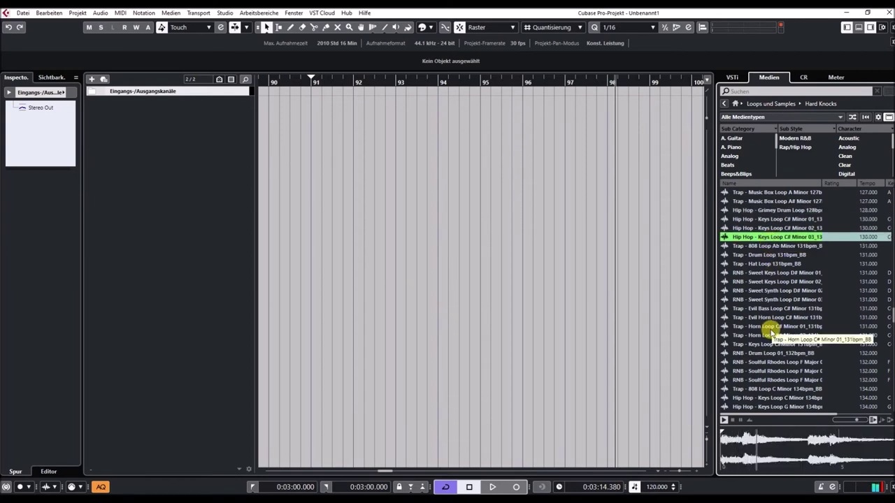
Preview the 131bpm RNB Sweet Keys Loop D# Minor 02, Trap Evil Horn Loop C# Minor and Trap Keys Loop C# Minor.
left_click(776, 281)
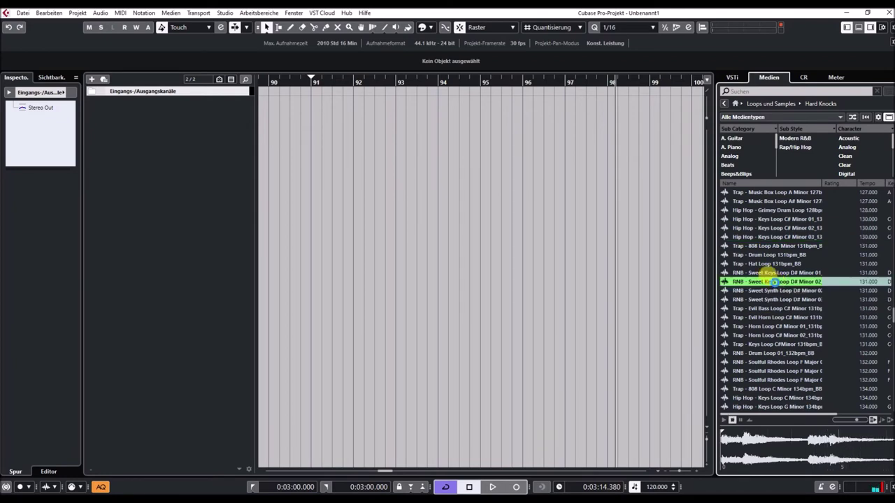
left_click(773, 318)
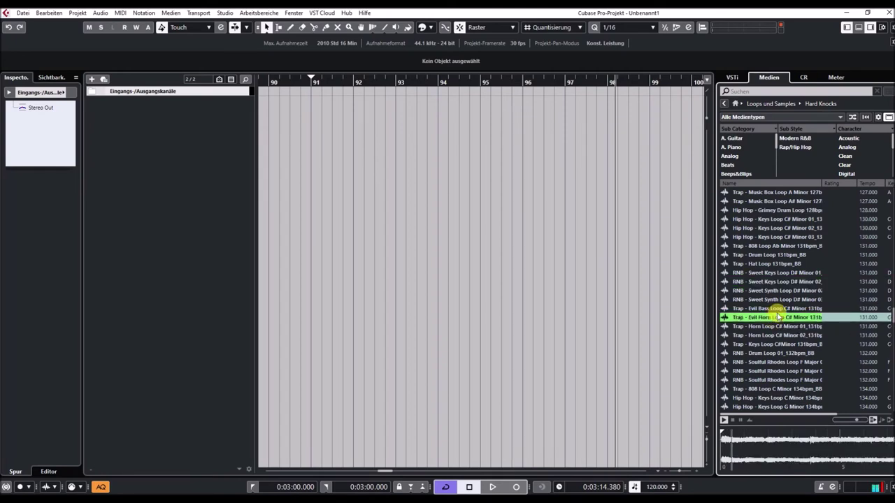
scroll(778, 314, "down", 2)
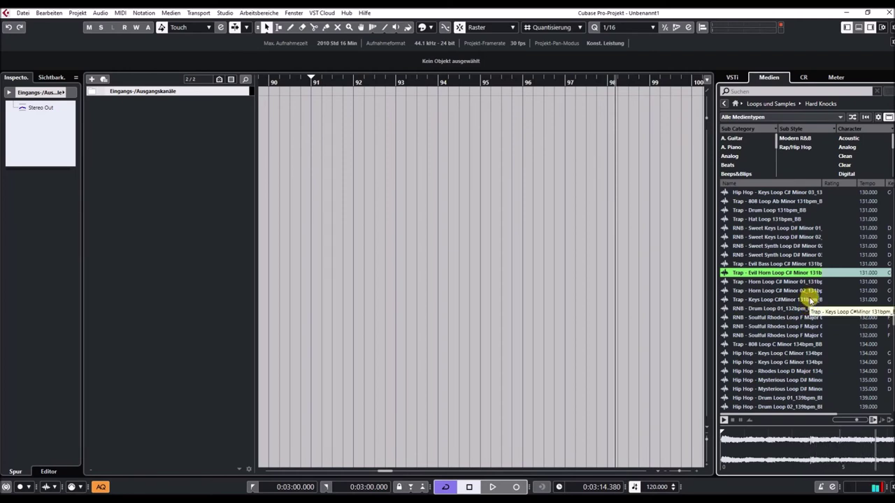
left_click(811, 300)
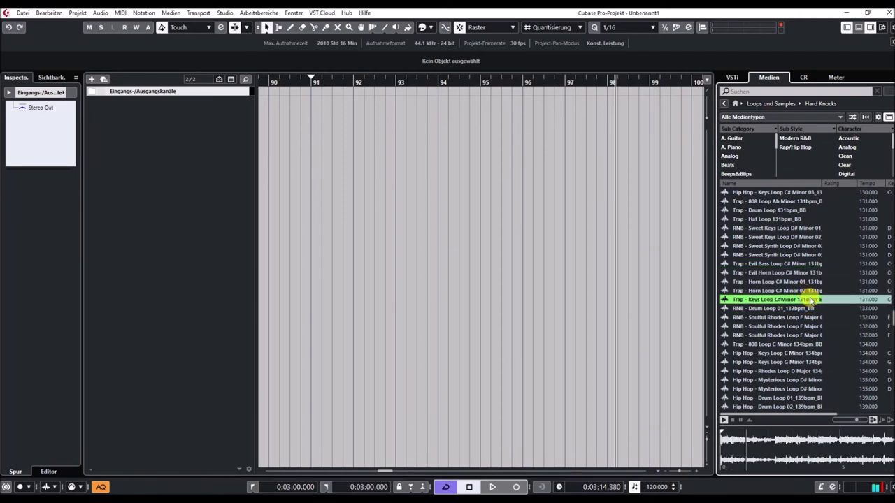
Preview the RNB Drum Loop 01 at 132bpm, Hip Hop Keys Loop C Minor 134bpm and Trap Drum Loop 140bpm.
left_click(796, 311)
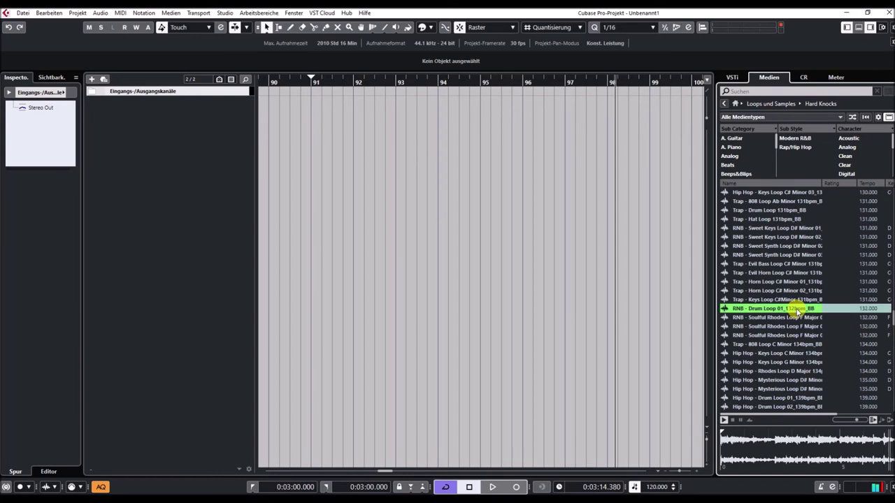
scroll(816, 330, "down", 3)
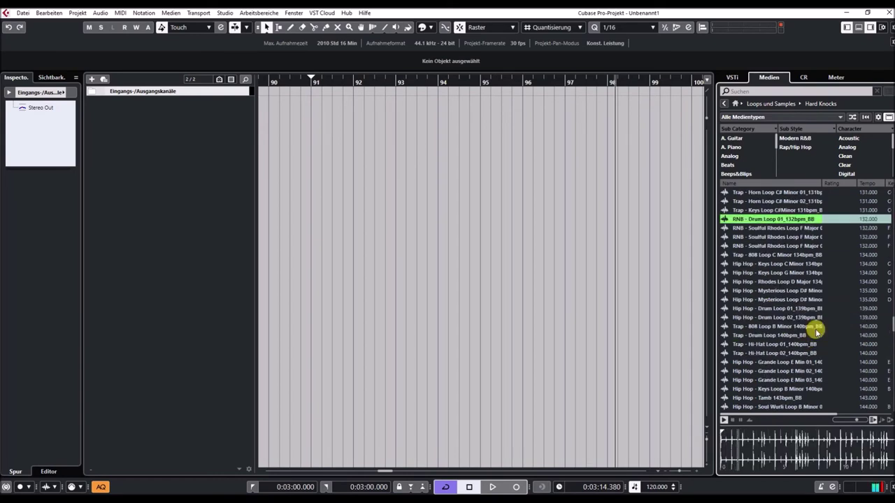
left_click(801, 264)
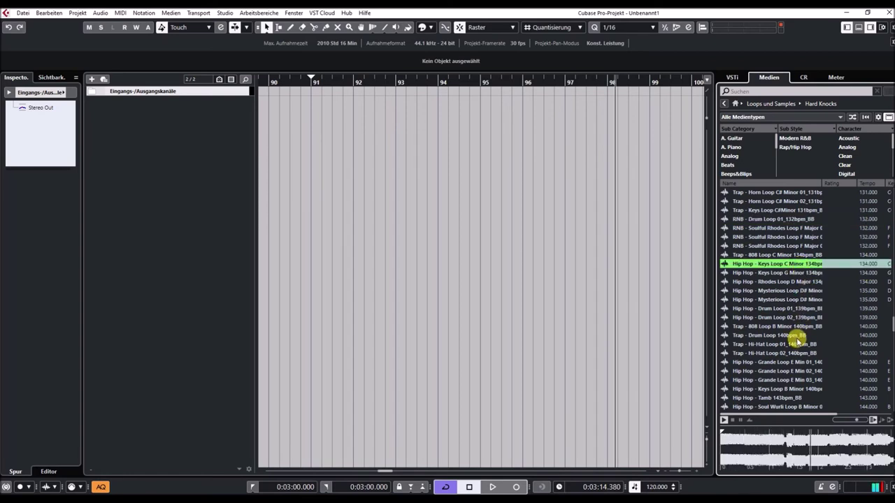
left_click(799, 336)
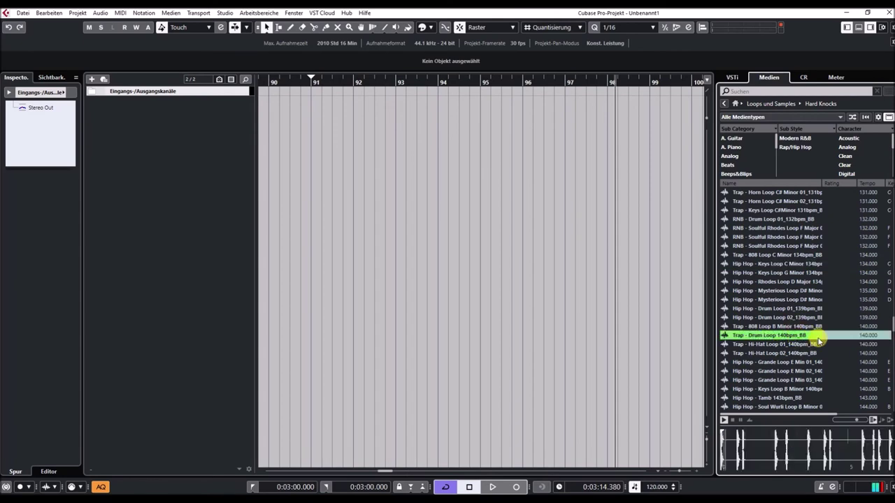
Preview the first 144bpm Hip Hop Soul Wurli Loop B Minor and the 145bpm RNB Bass Loop C# Minor 01 and Crazy Loop C# Minor 04.
scroll(817, 340, "down", 3)
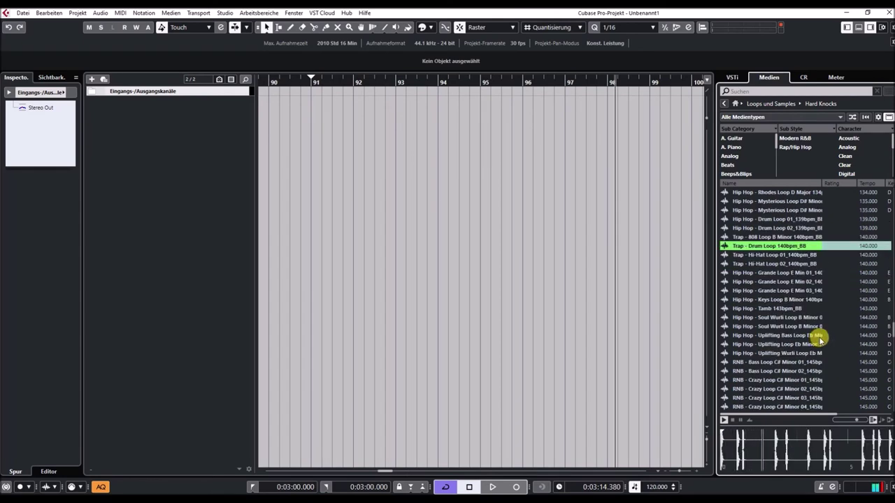
left_click(809, 318)
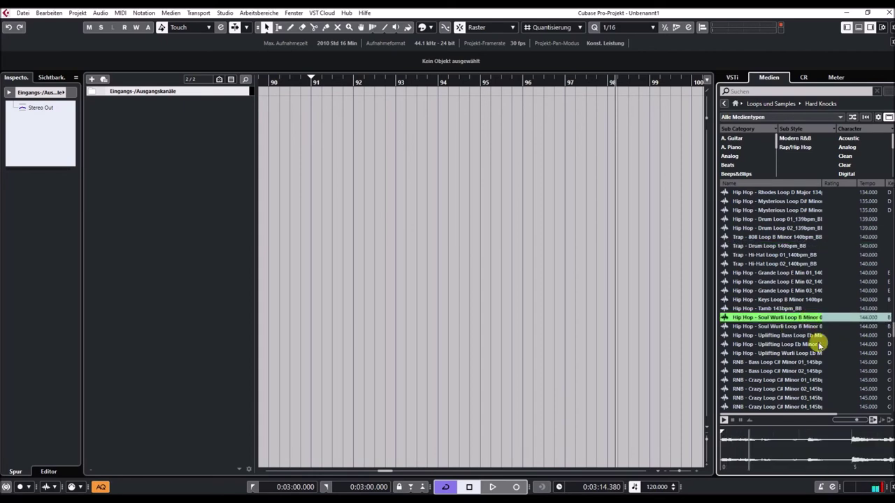
scroll(817, 342, "down", 3)
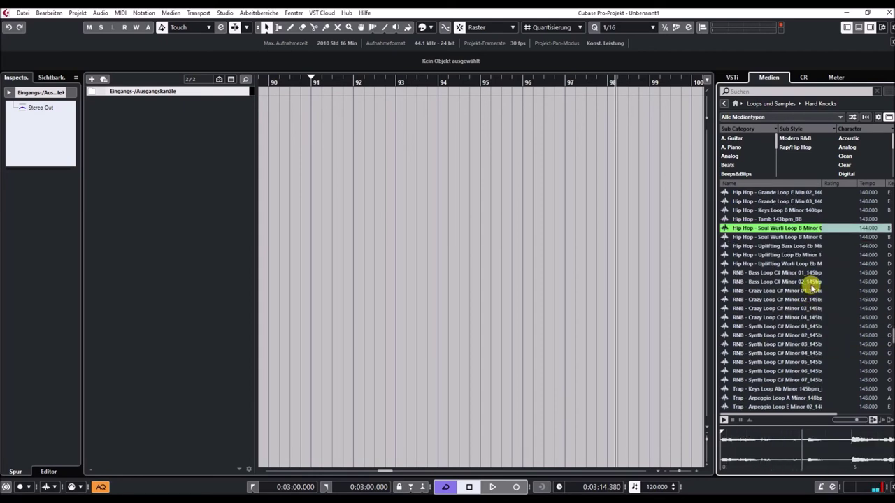
left_click(811, 274)
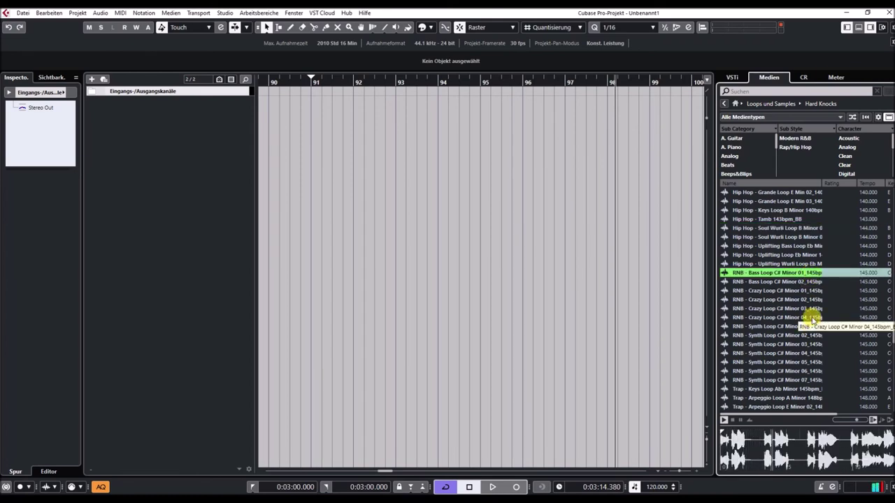
left_click(813, 318)
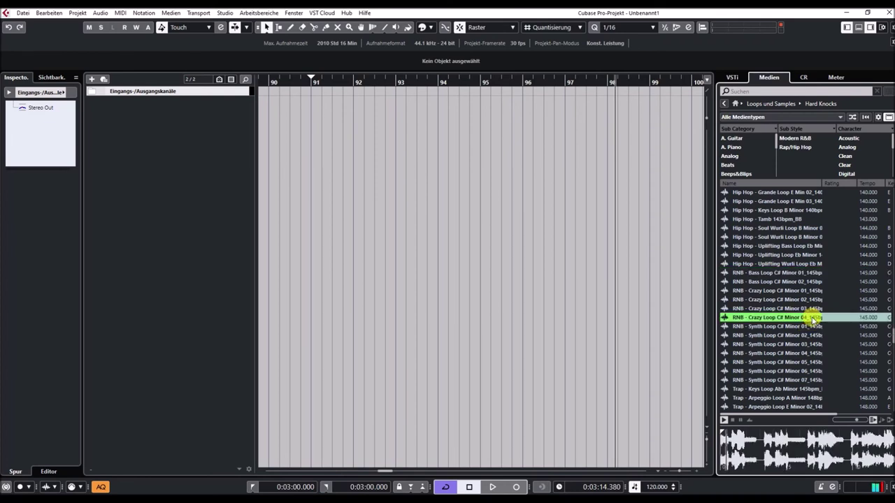
Preview the 148bpm Trap Arpeggio Loop E Minor 02 and UK Drill Keys Loop C Minor 02, lowering the preview volume between them.
scroll(814, 318, "down", 3)
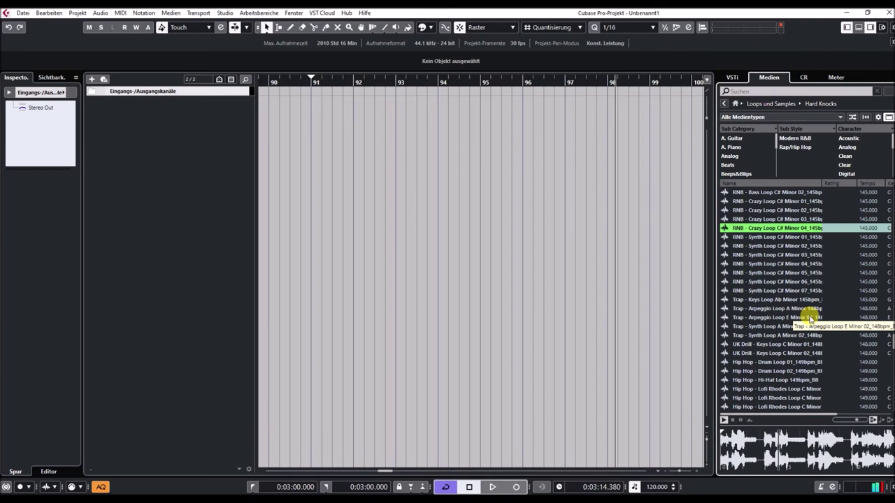
left_click(810, 317)
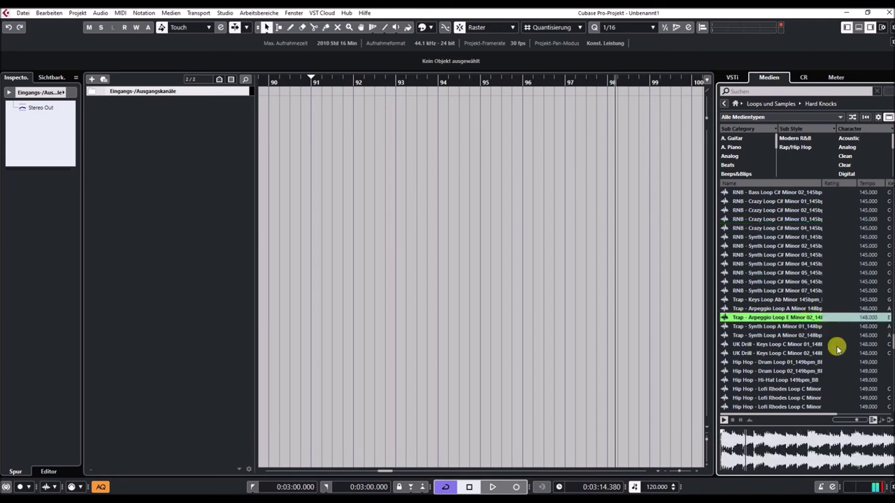
left_click(857, 420)
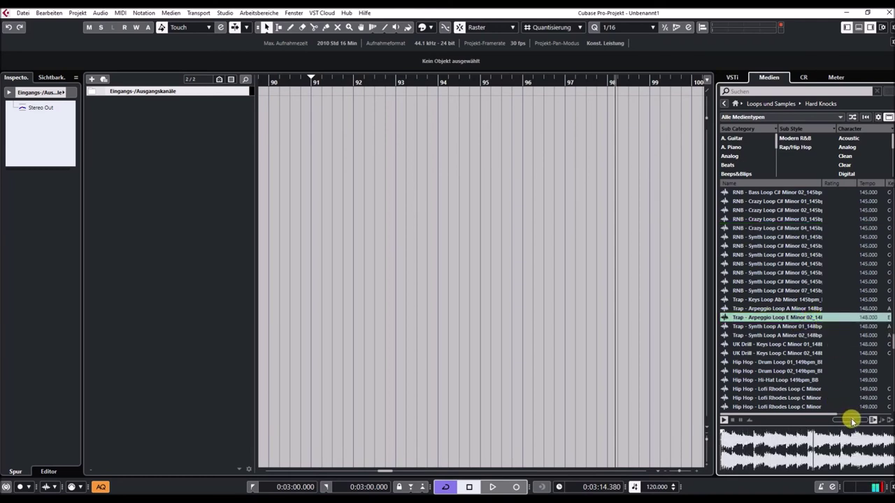
left_click(785, 353)
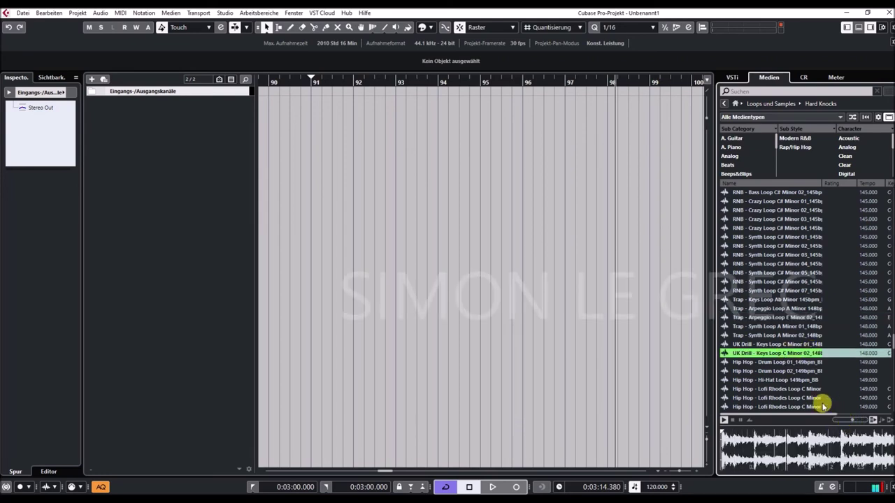
Preview a 149bpm Hip Hop Lofi Rhodes Loop C Minor, the RNB Piano Loop A Flat 01 and the 150bpm RNB Guitar Loop E Minor 01.
scroll(800, 374, "down", 3)
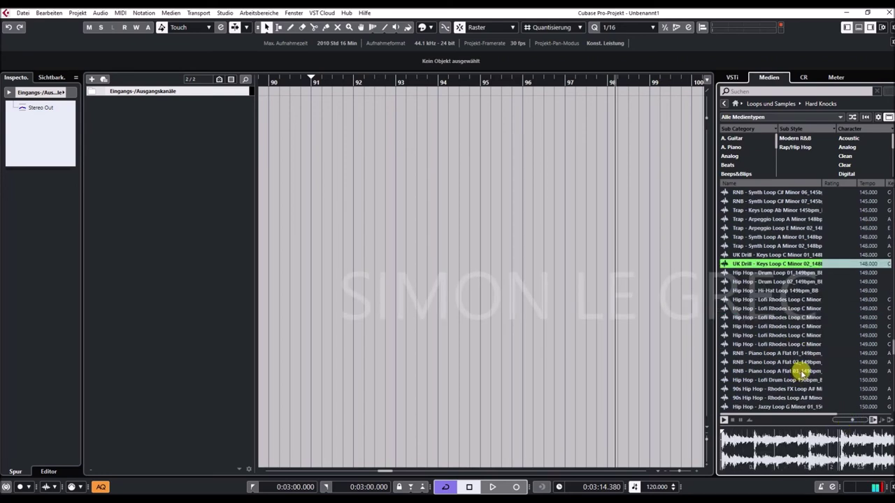
left_click(788, 318)
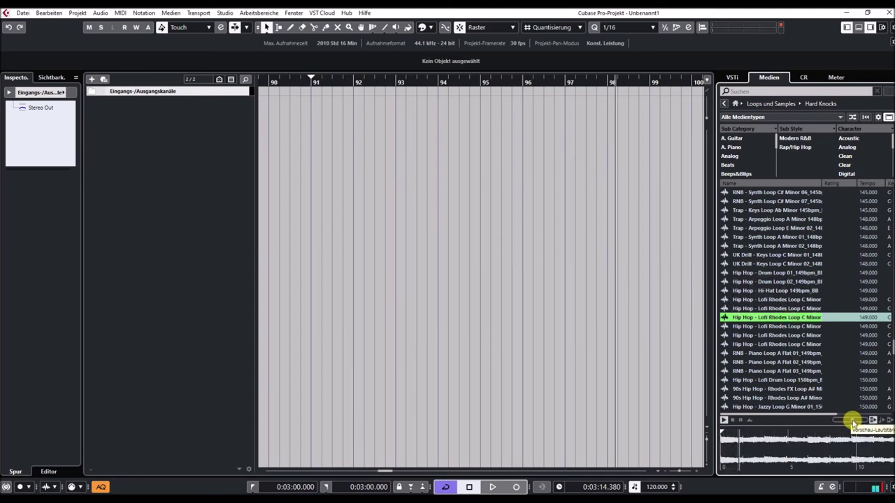
left_click(776, 354)
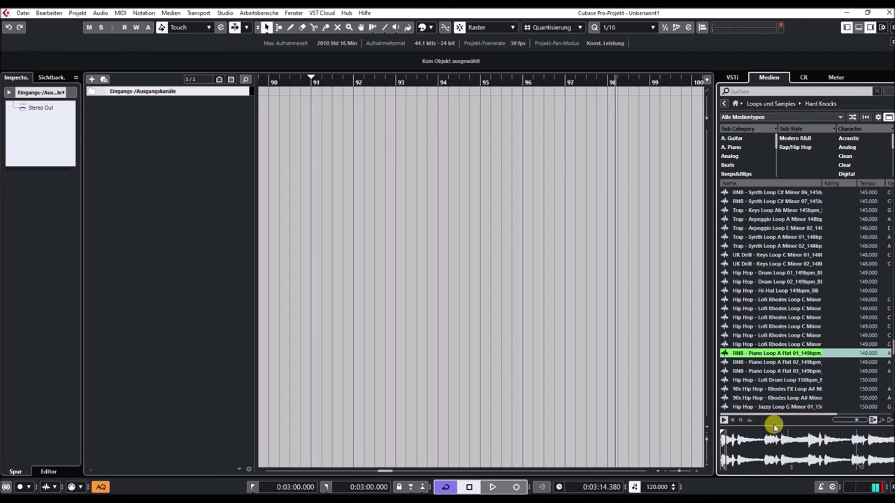
scroll(805, 376, "down", 6)
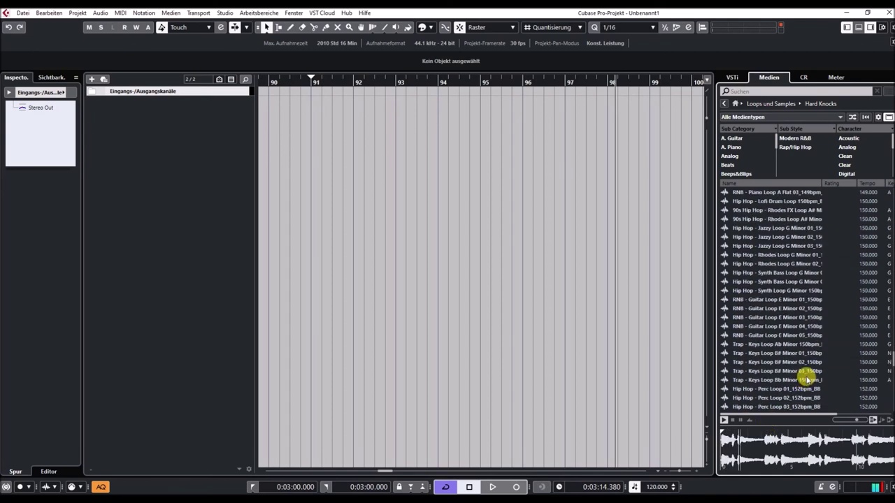
left_click(803, 301)
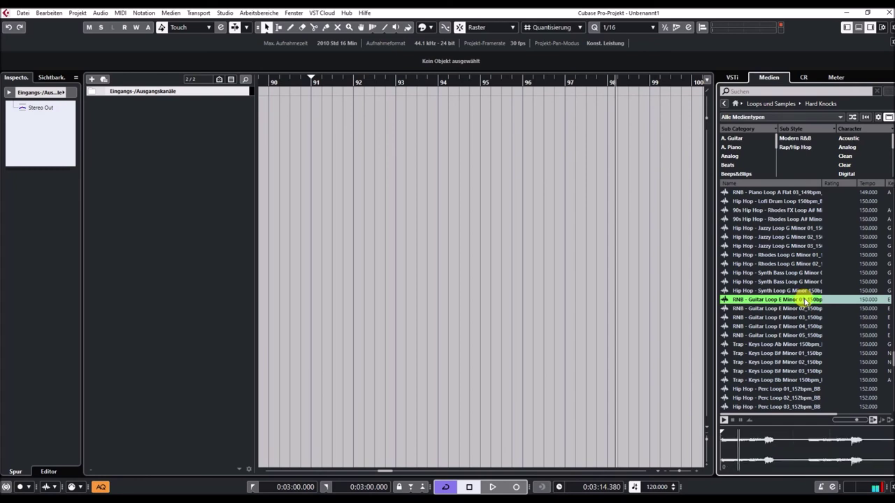
scroll(808, 338, "down", 2)
scroll(808, 338, "down", 2)
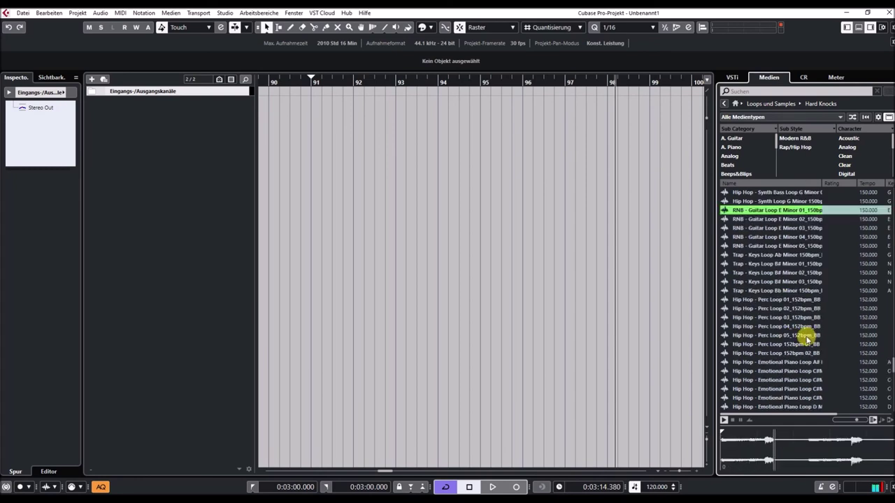
Preview the Hip Hop Perc Loop 01_152bpm, Perc Loop 152bpm 01 and the first 152bpm Emotional Piano Loop in C#.
left_click(811, 301)
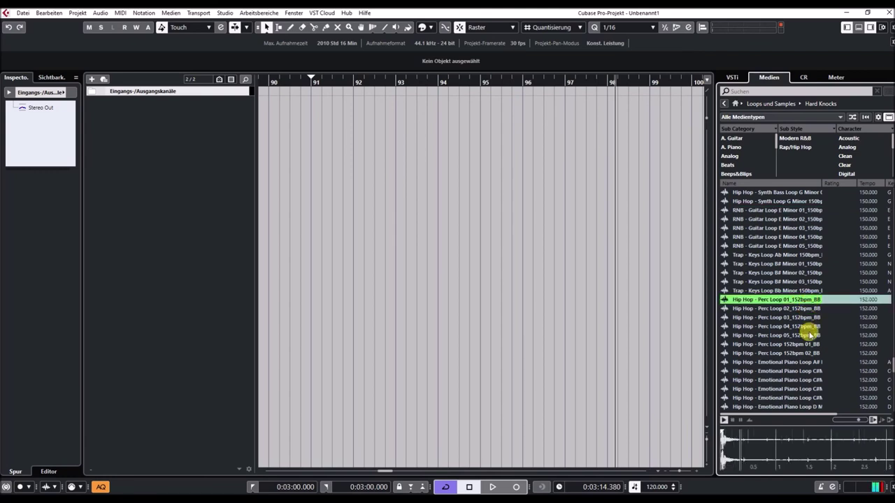
left_click(805, 344)
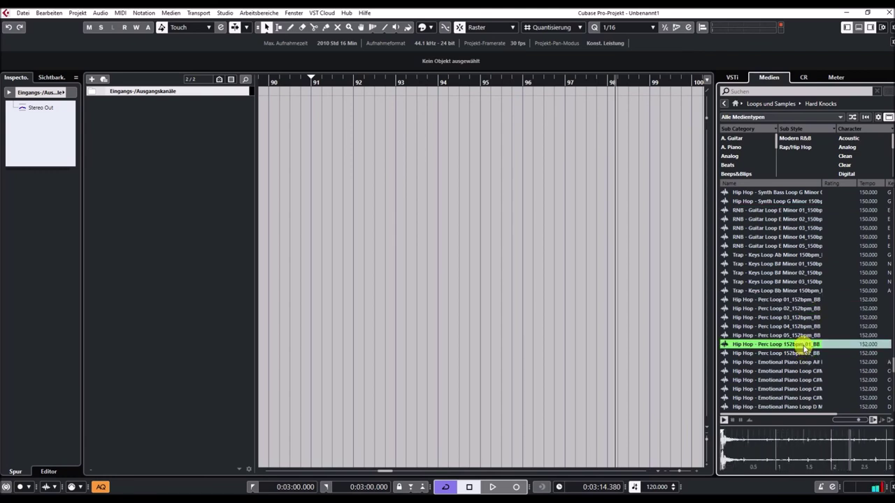
scroll(804, 344, "down", 3)
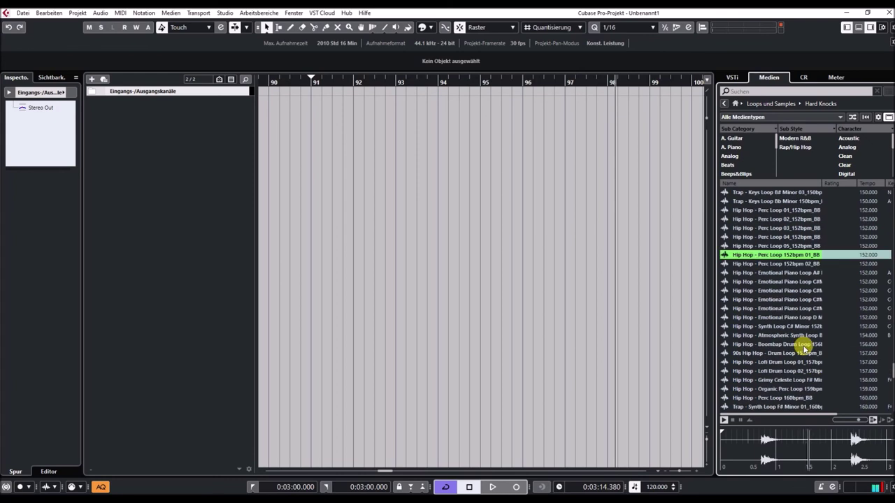
left_click(805, 283)
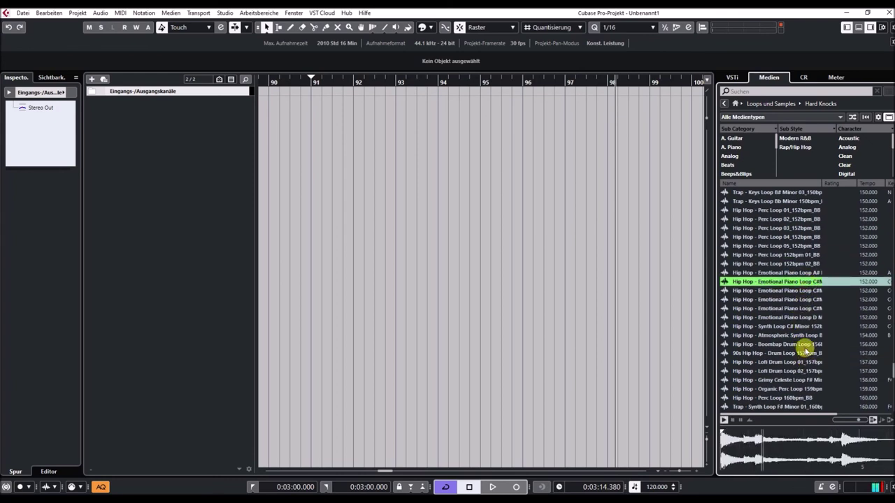
Preview the 90s Hip Hop Drum Loop 157bpm, the 160bpm Trap Synth Loop F# Minor 01 and the 162bpm Hip Hop Boombap Drum Loop 01.
left_click(808, 354)
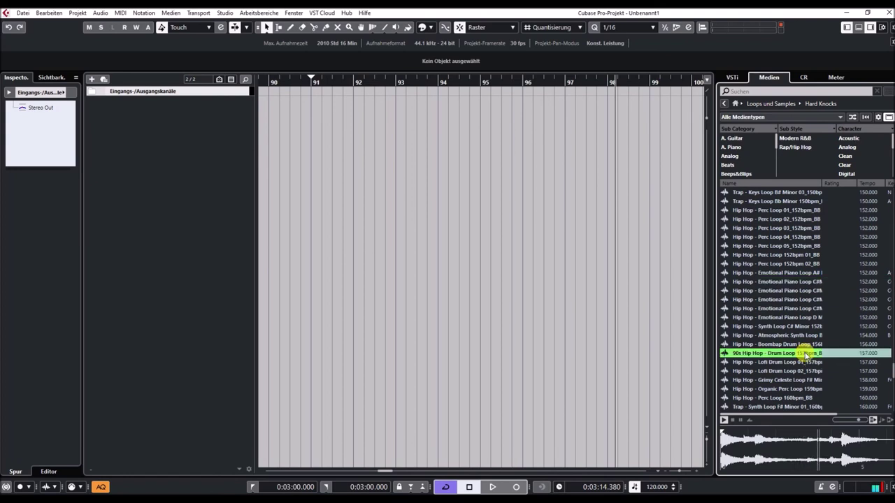
scroll(807, 355, "down", 3)
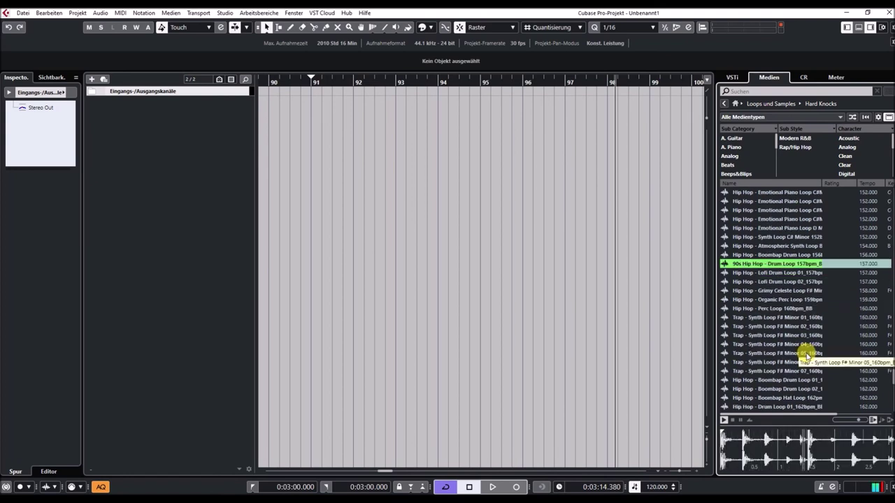
left_click(803, 319)
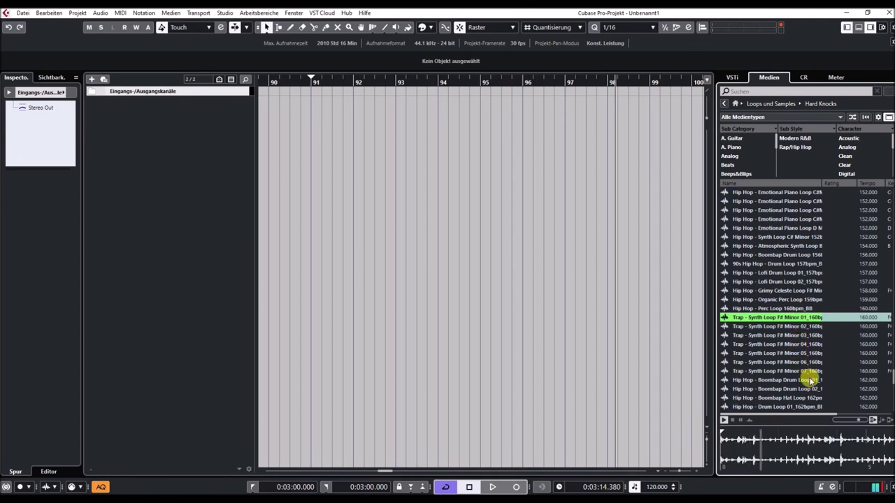
left_click(808, 380)
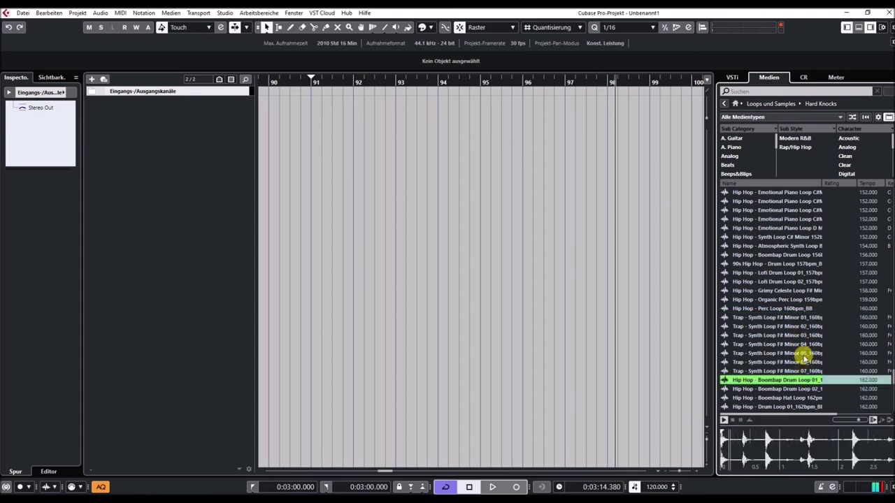
Preview the Hip Hop Drama Loop 01 at 162bpm, Bass Loop G Min 01 at 163bpm and the 167bpm RNB Rhodes Loop C Minor 01.
scroll(804, 355, "down", 5)
scroll(805, 355, "down", 3)
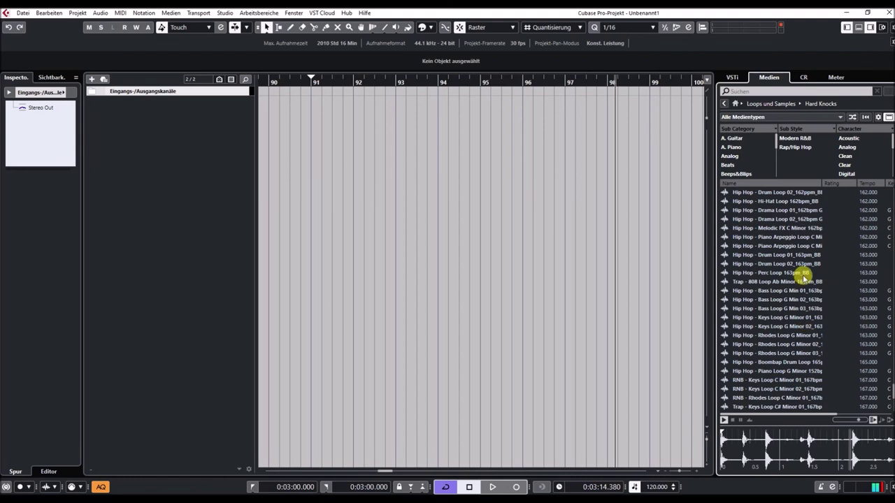
left_click(808, 210)
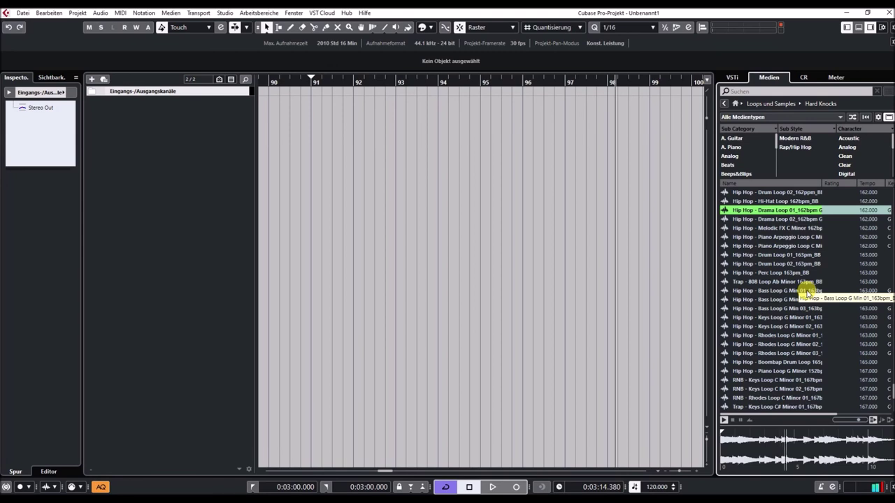
left_click(807, 290)
scroll(800, 332, "down", 3)
scroll(803, 333, "down", 2)
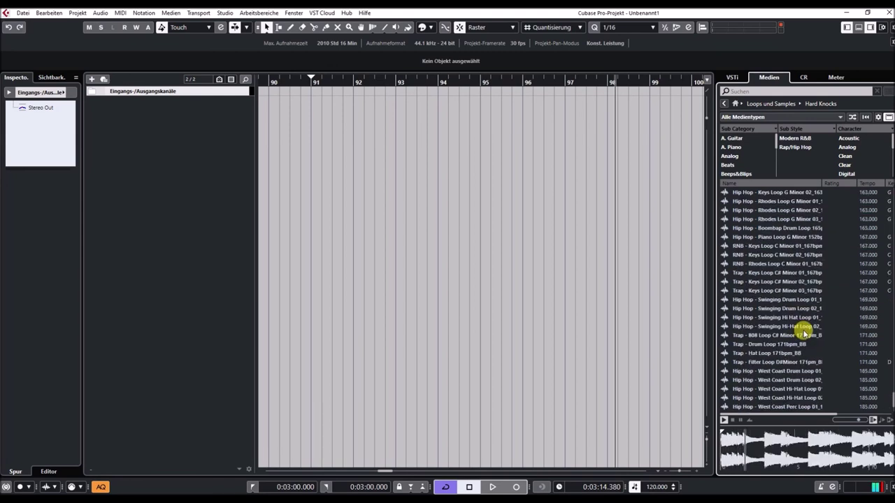
left_click(805, 264)
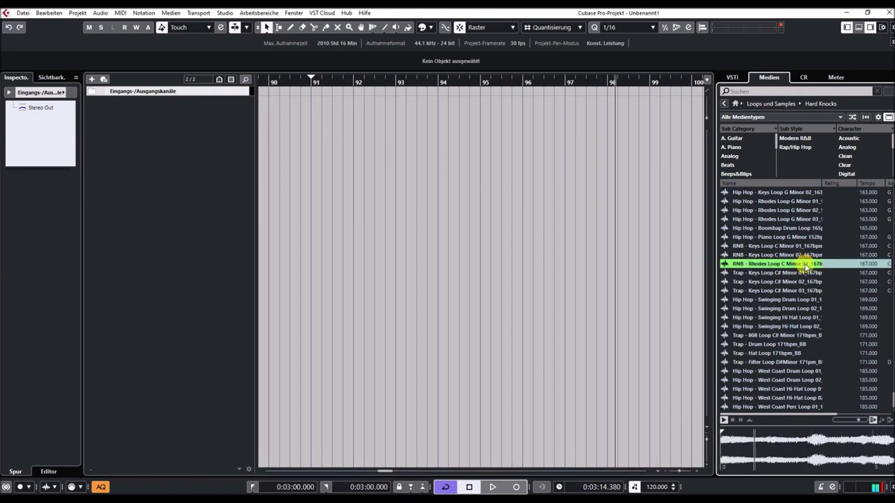